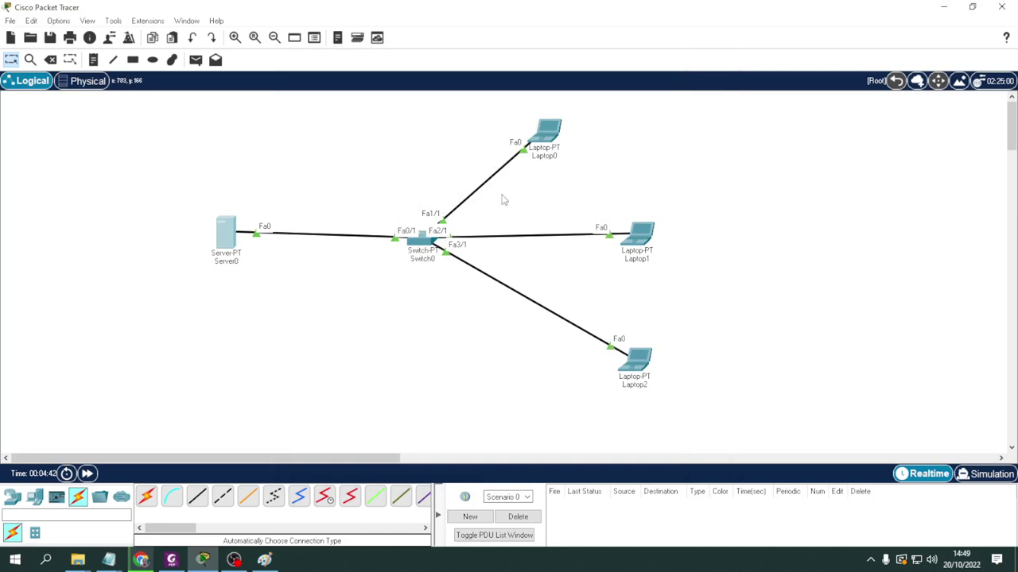
Step: Open Laptop0's IP configuration and set its static IPv4 address to 192.168.100.2
mouse_move(537, 146)
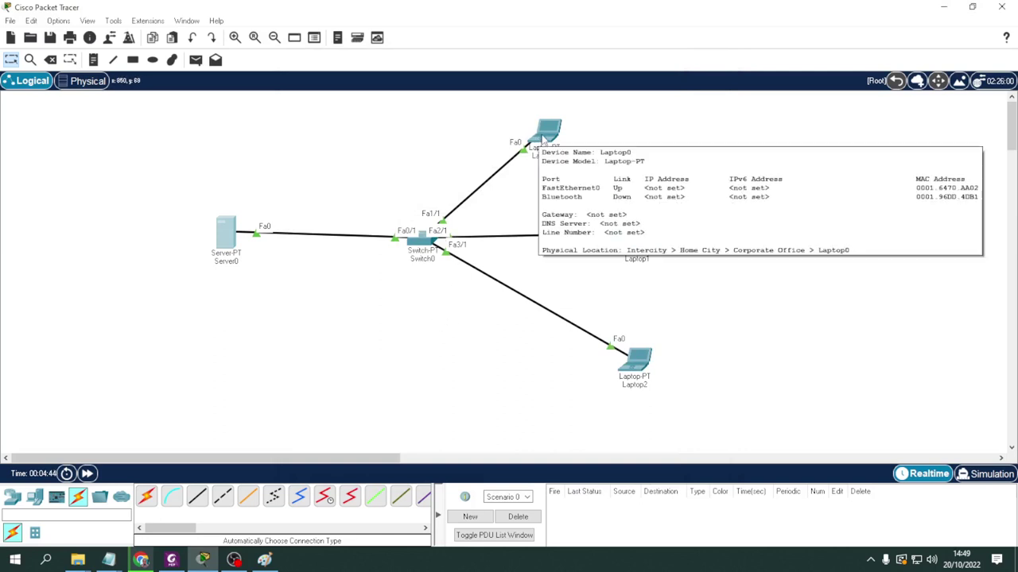
left_click(542, 141)
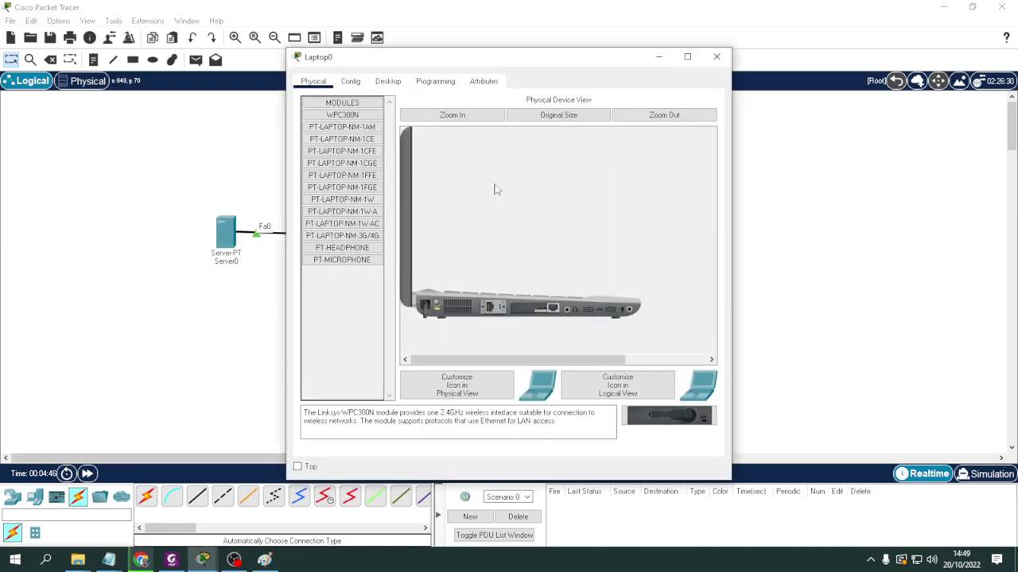
left_click(388, 83)
left_click(336, 167)
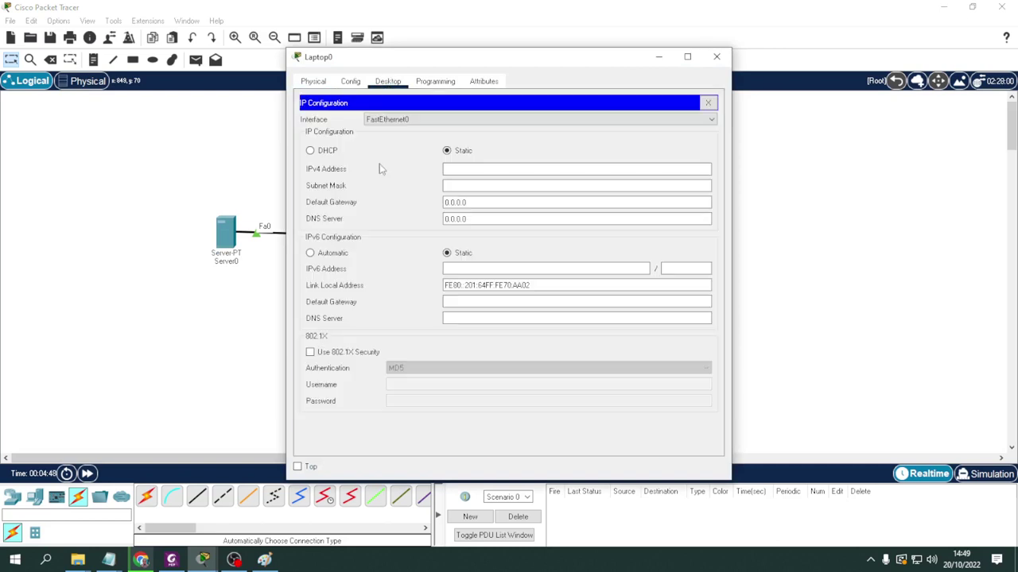
left_click(448, 170)
type("192")
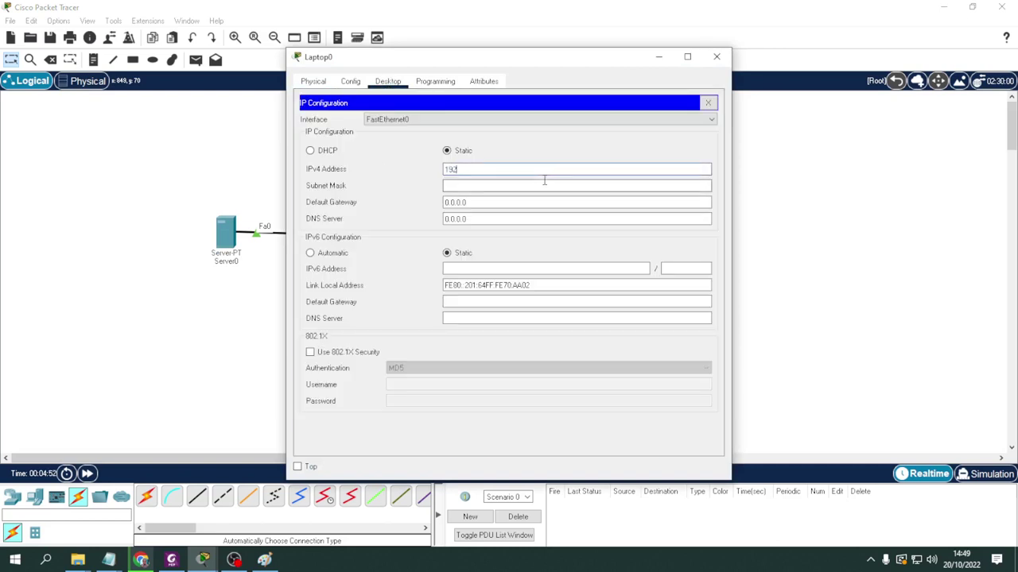
type(".168.100.2")
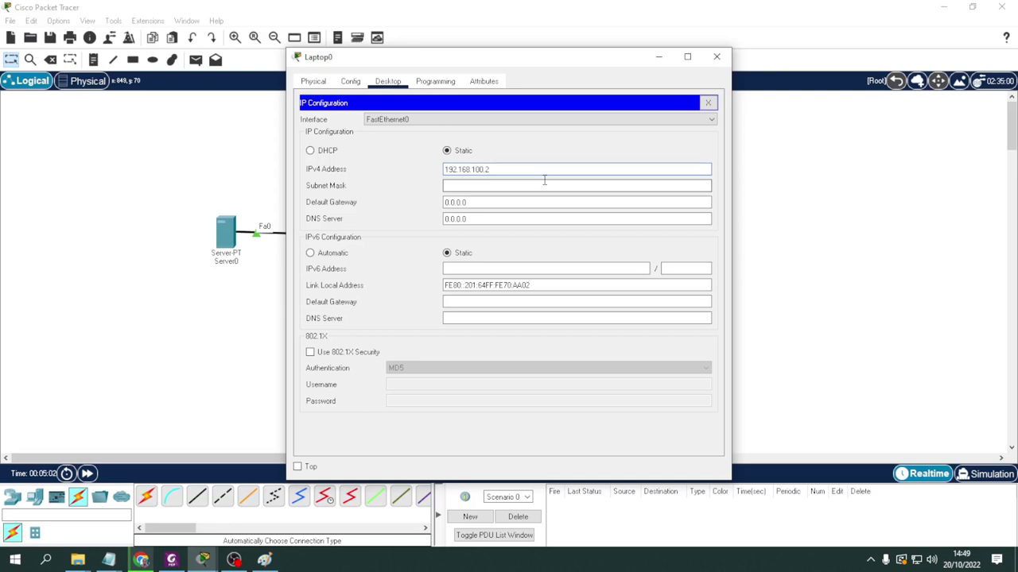
Step: Accept subnet mask 255.255.255.0 for Laptop0, set its default gateway and DNS server to 192.168.100.1, and close its window
left_click(544, 181)
key("Tab")
type("192.168.100.1")
key("Tab")
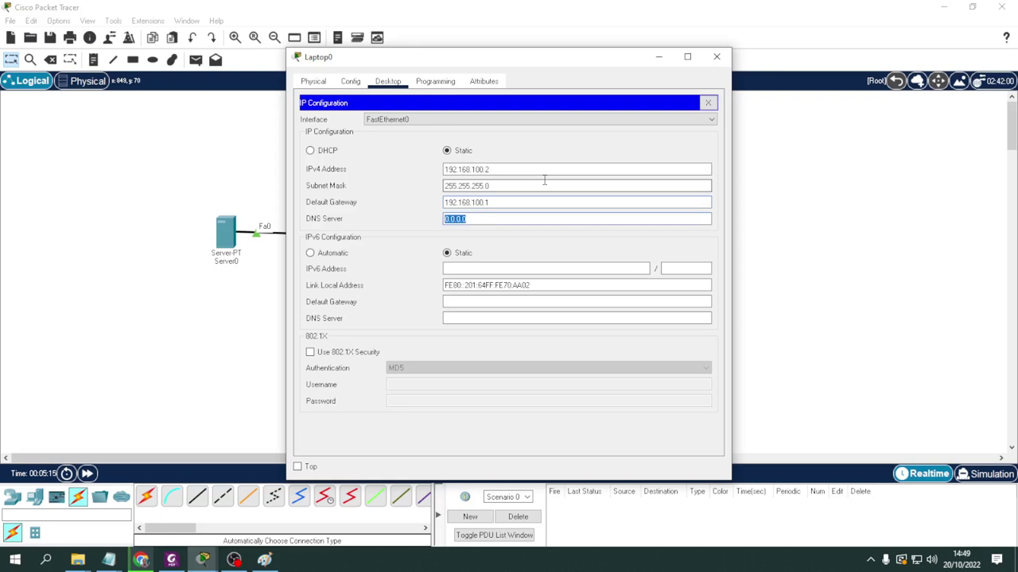
type("192.168.100.1")
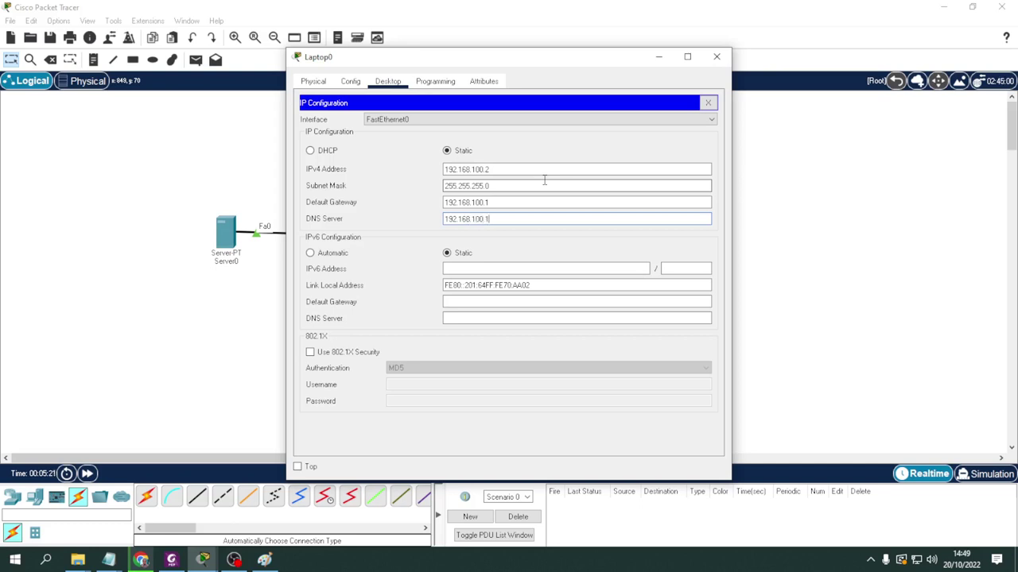
left_click(719, 58)
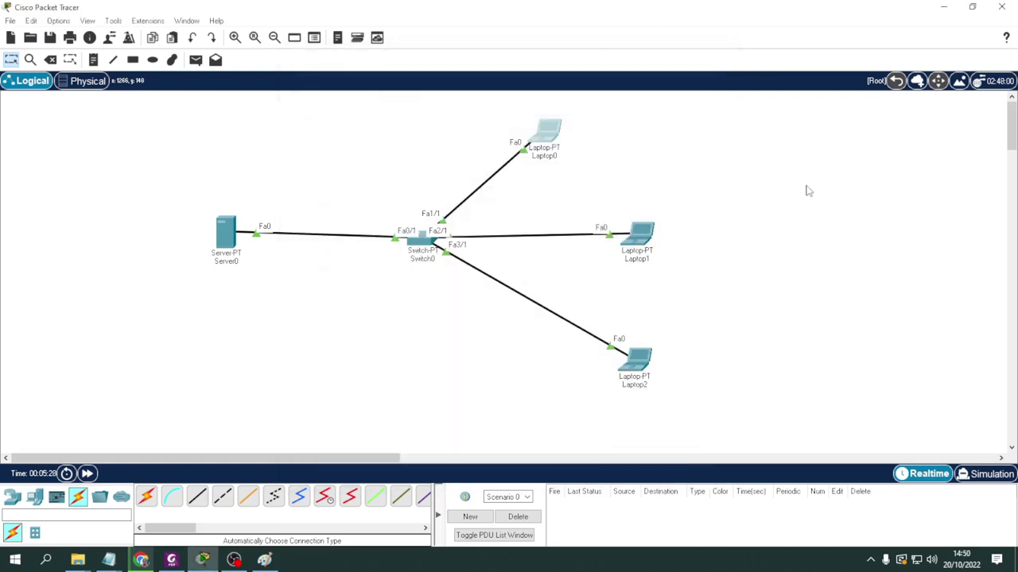
Step: Open Laptop1's IP configuration and set its static IPv4 address to 192.168.100.3 with subnet mask 255.255.255.0
left_click(640, 242)
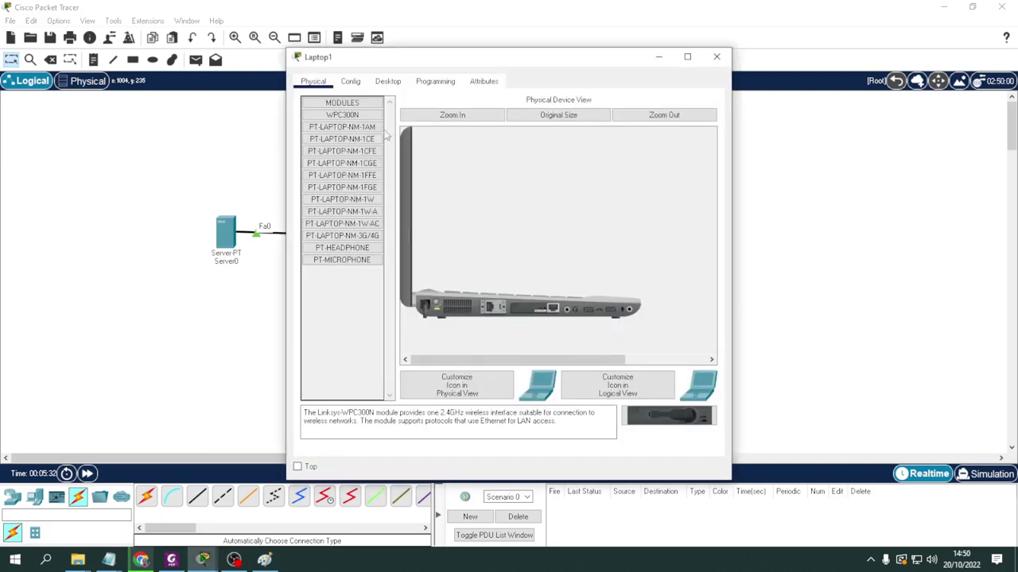
left_click(388, 81)
left_click(339, 151)
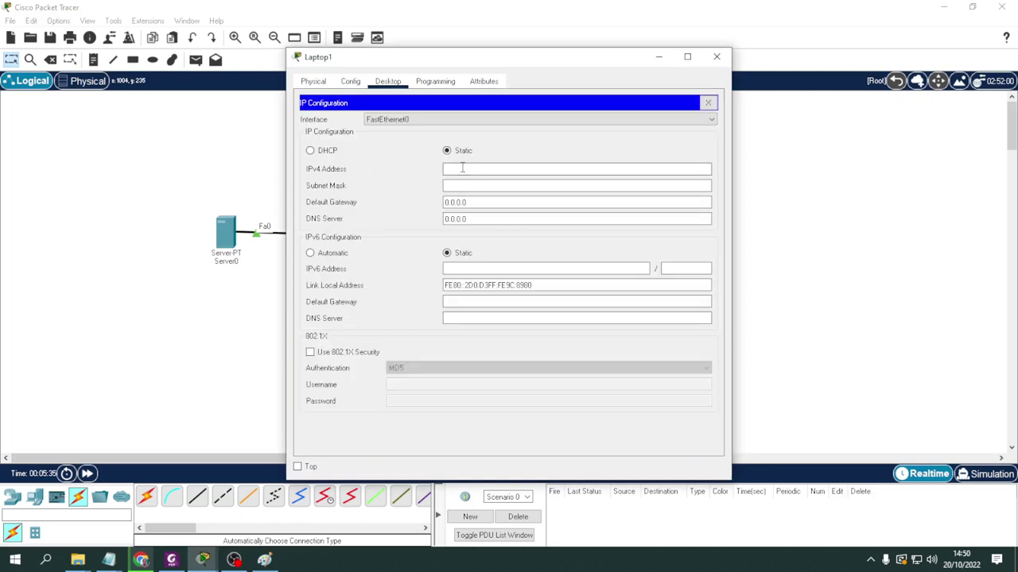
type("192.168.100.3")
key("Tab")
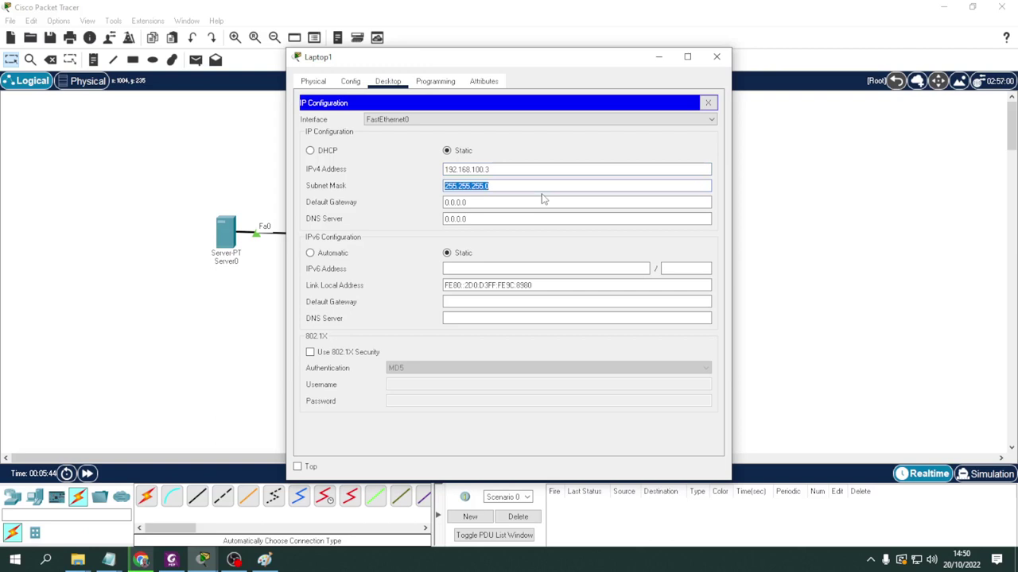
Step: Set Laptop1's default gateway and DNS server to 192.168.100.1 and close its window
key("Tab")
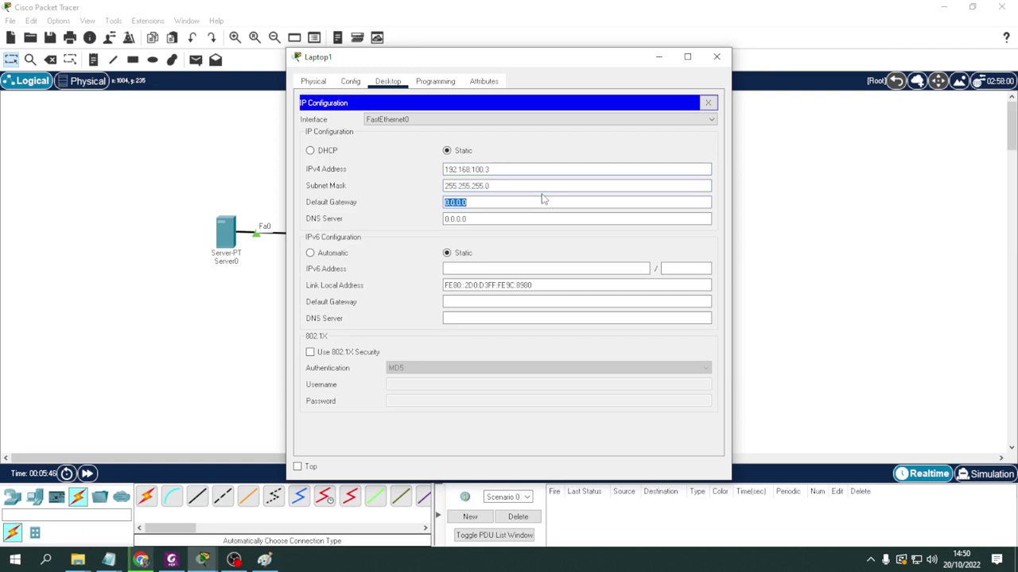
type("192.168.100.1")
key("Tab")
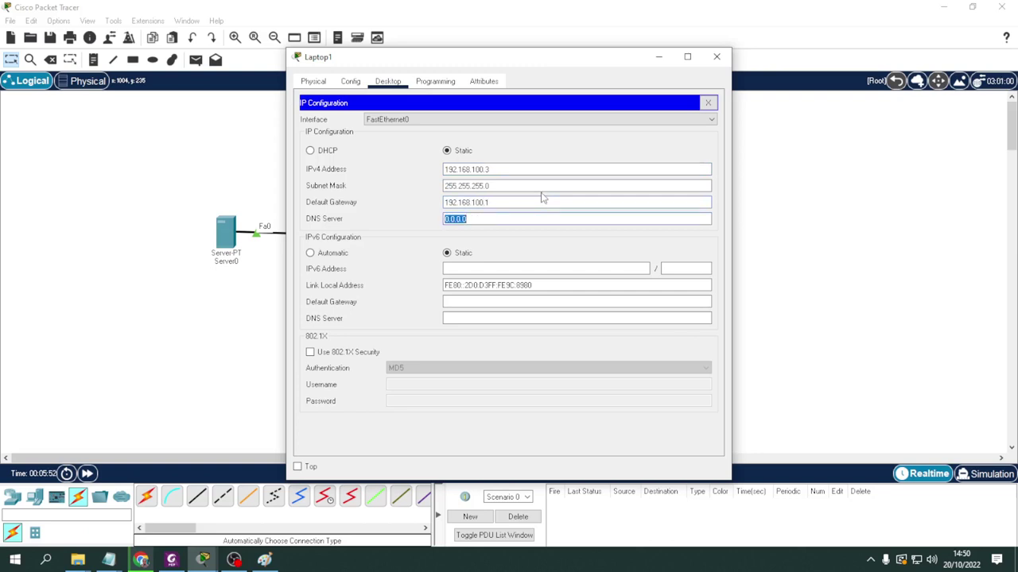
type("192.168.100.1")
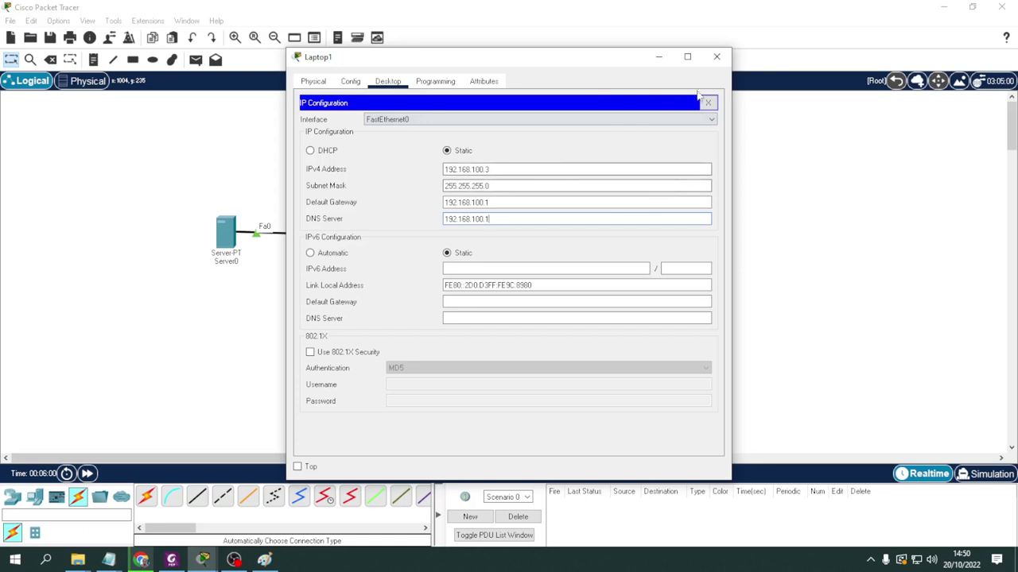
left_click(716, 56)
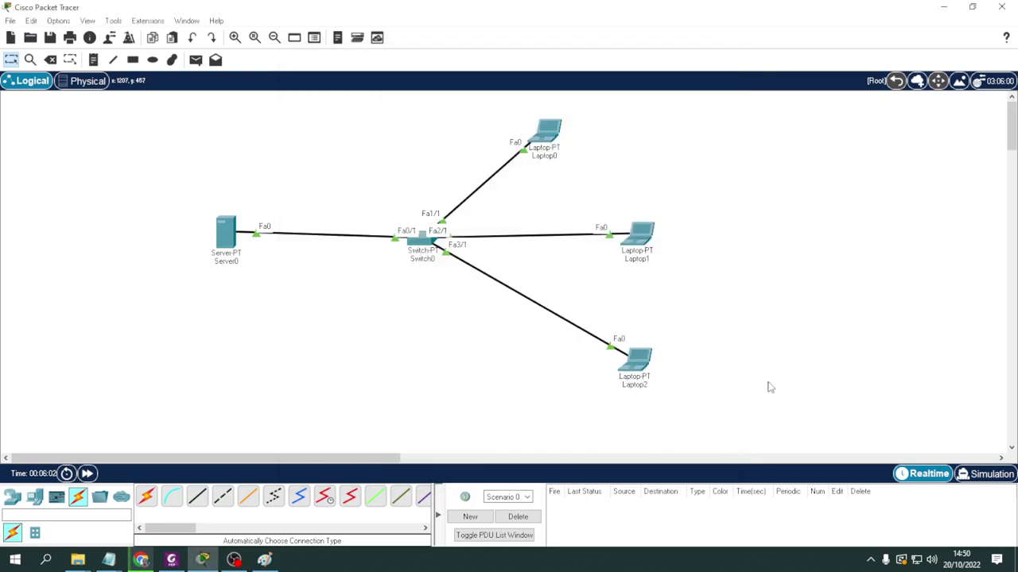
Step: Open Laptop2's IP configuration and set its static IPv4 address to 192.168.100.4 with subnet mask 255.255.255.0
left_click(630, 367)
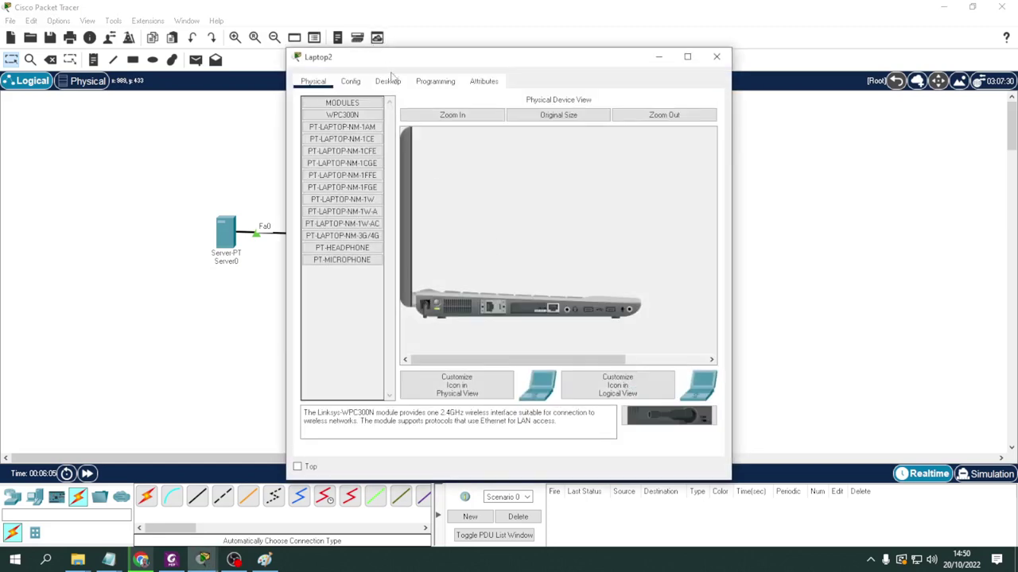
left_click(388, 81)
left_click(345, 131)
left_click(475, 169)
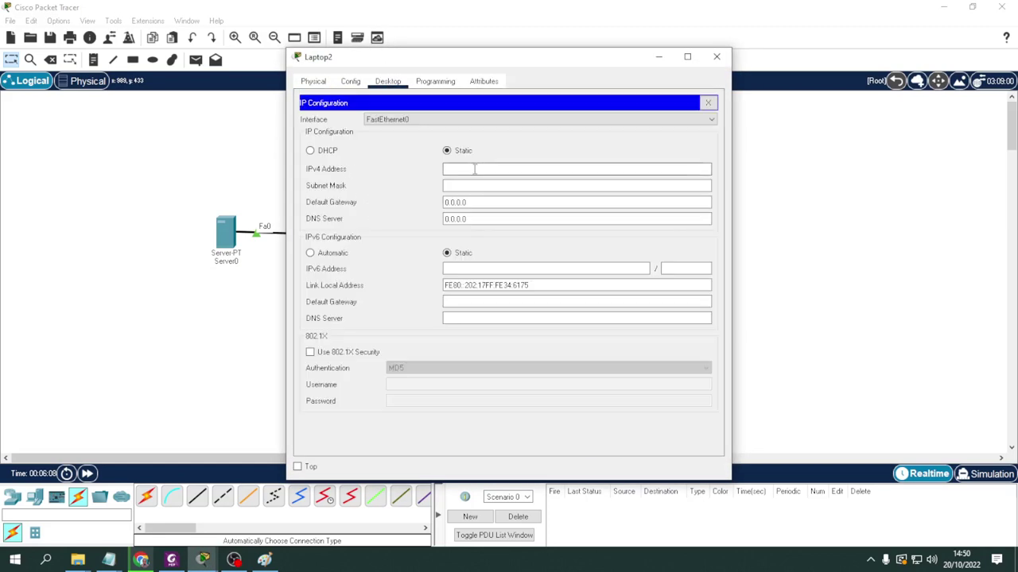
type("192.168.100.4")
key("Tab")
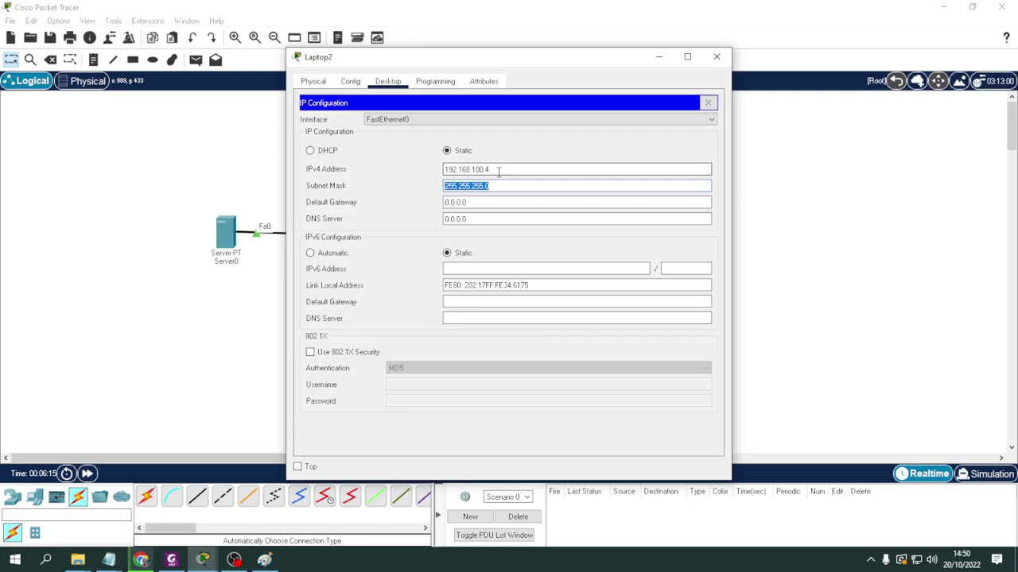
Step: Set Laptop2's default gateway and DNS server to 192.168.100.1 and close its window
key("Tab")
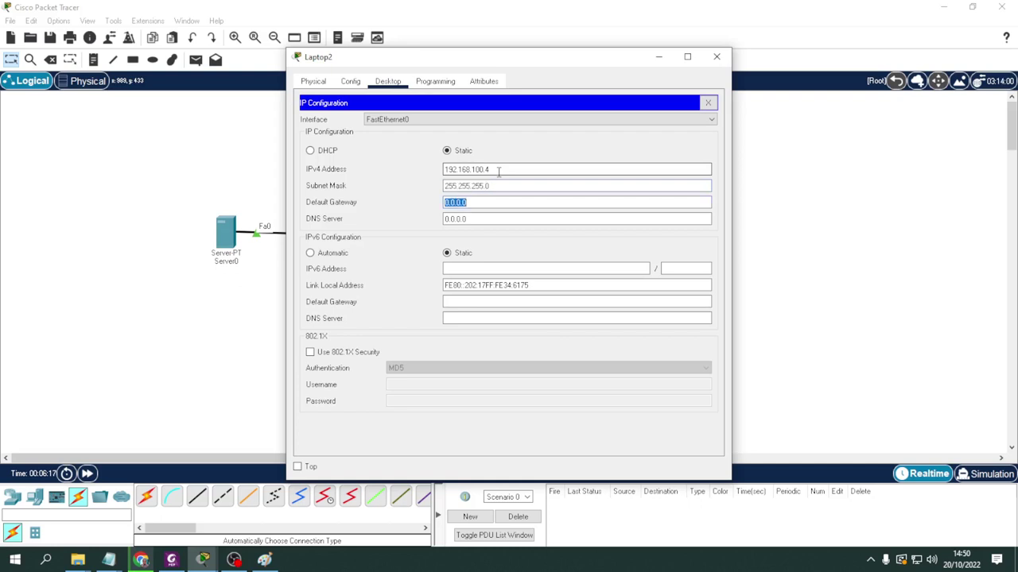
type("192.168.100.1")
key("Tab")
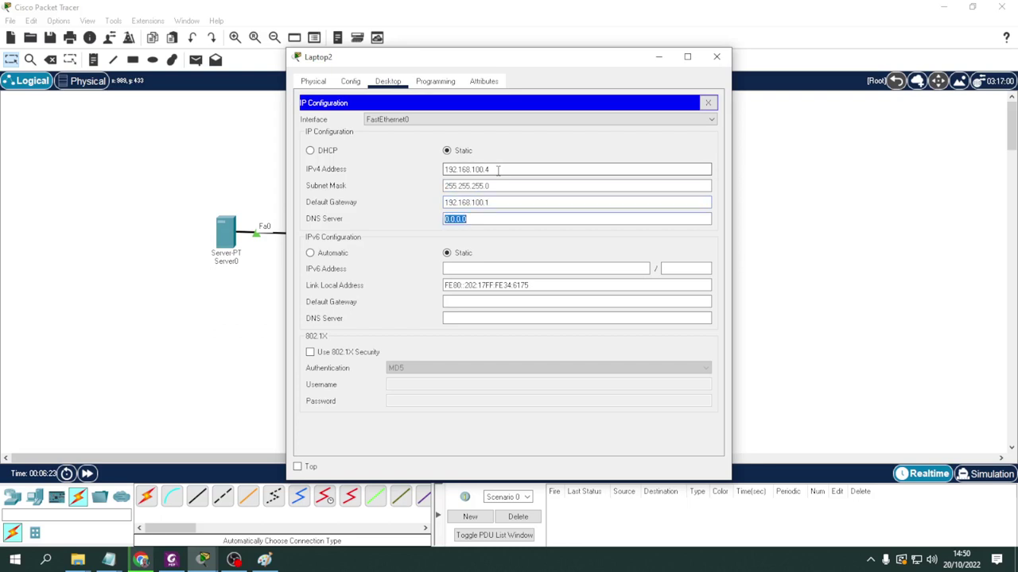
type("192.168.100.1")
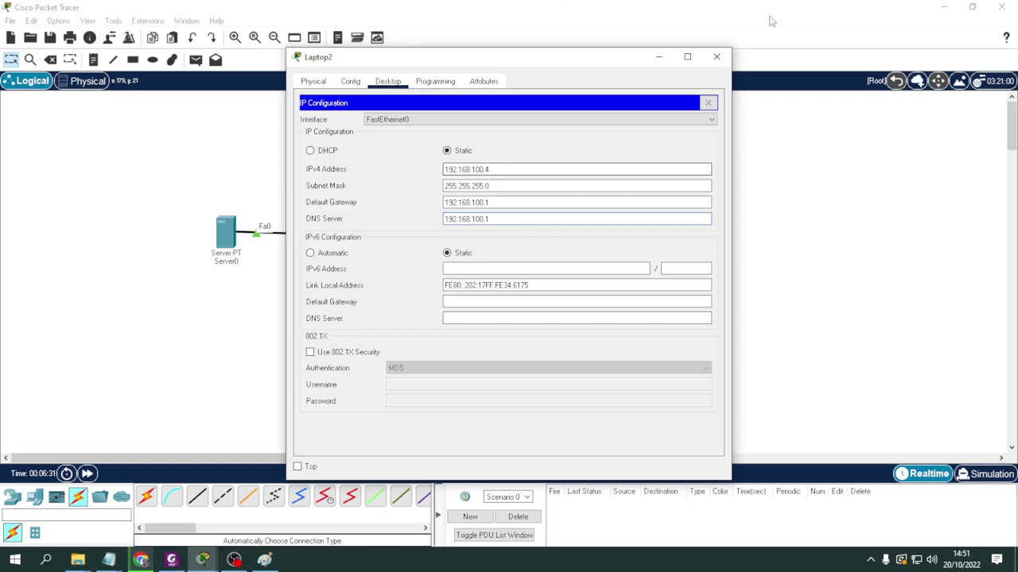
left_click(716, 57)
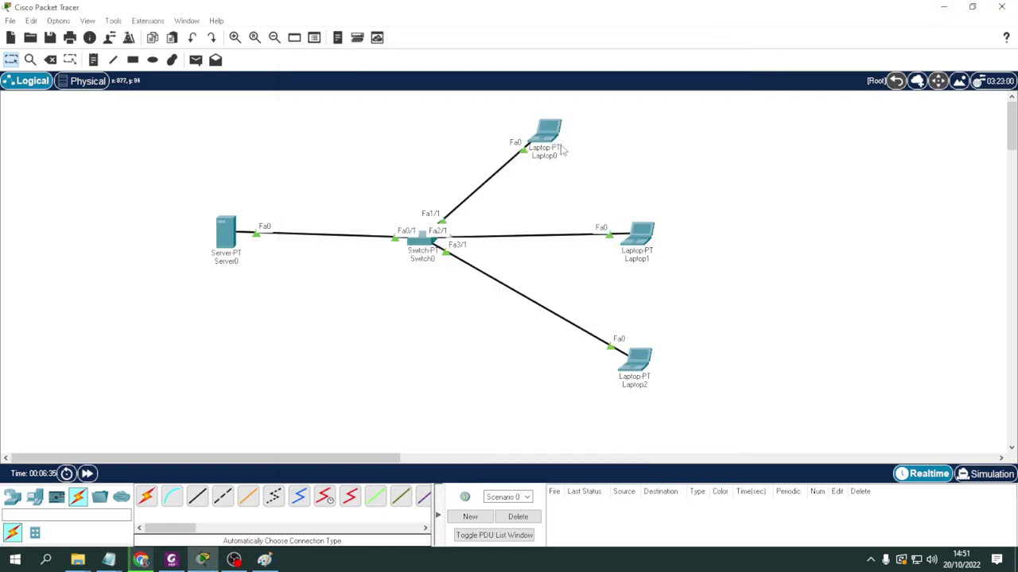
Step: Run ipconfig in Laptop0's command prompt to check its IP settings
mouse_move(549, 142)
mouse_move(642, 251)
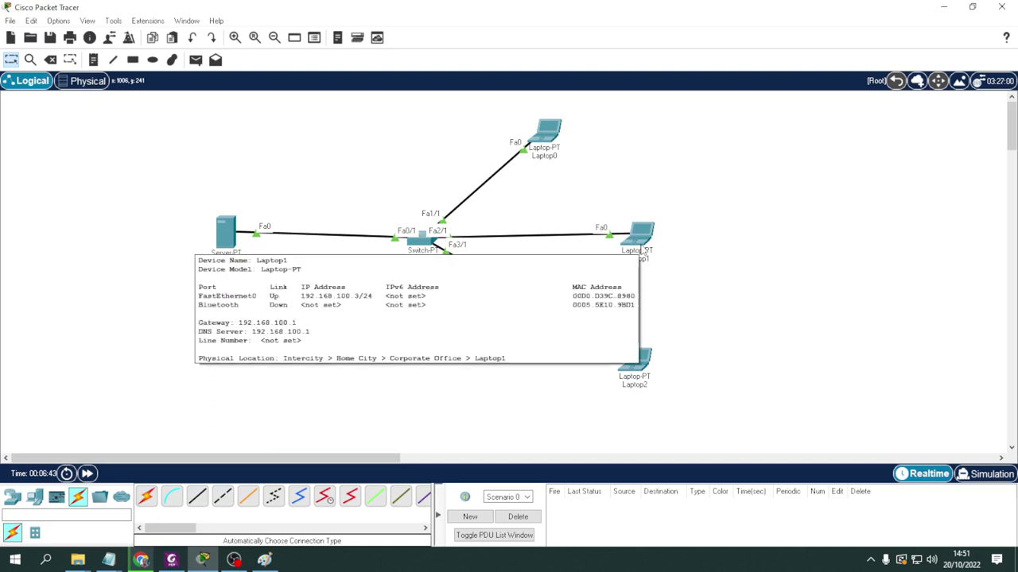
mouse_move(646, 374)
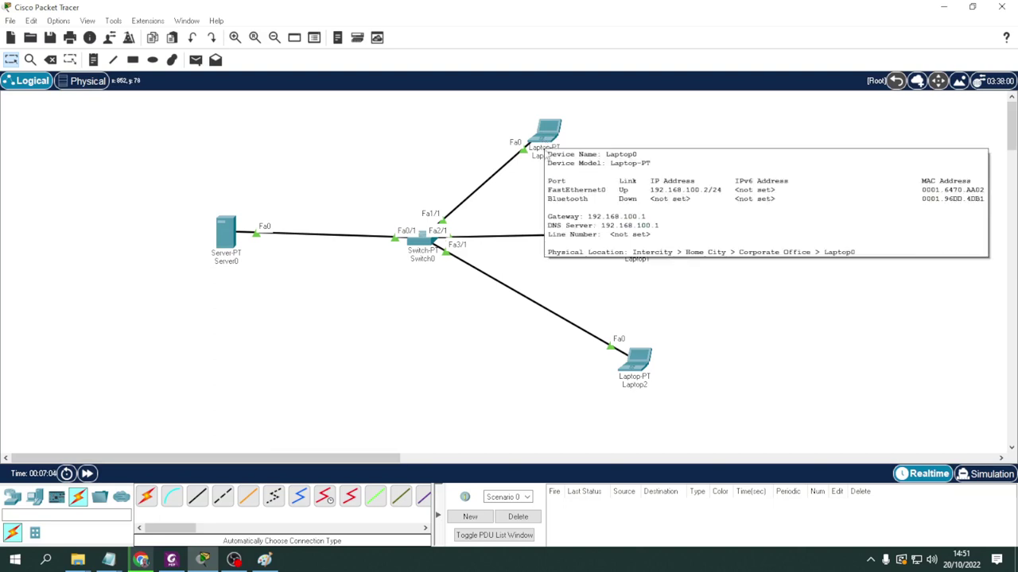
left_click(547, 134)
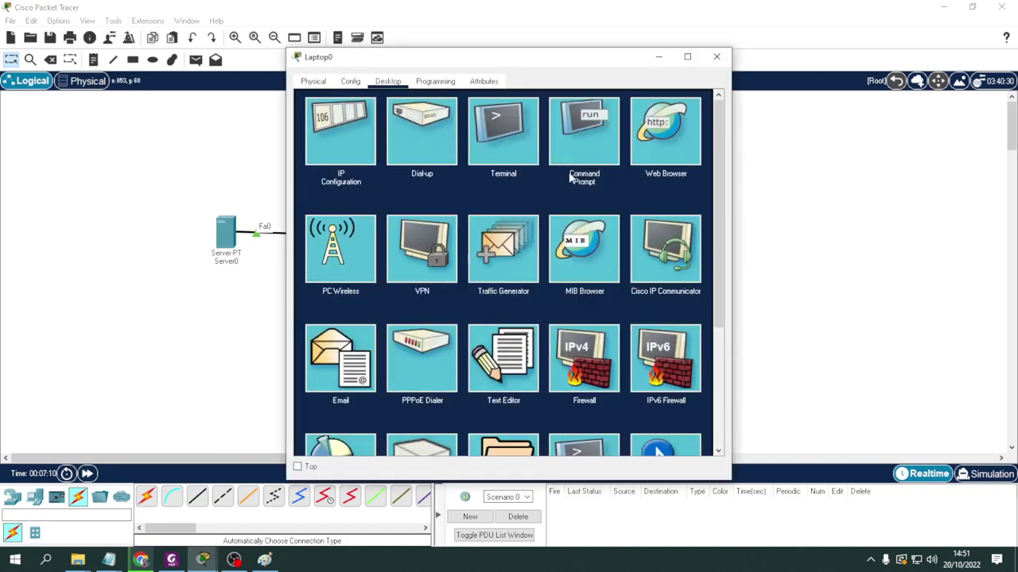
left_click(608, 159)
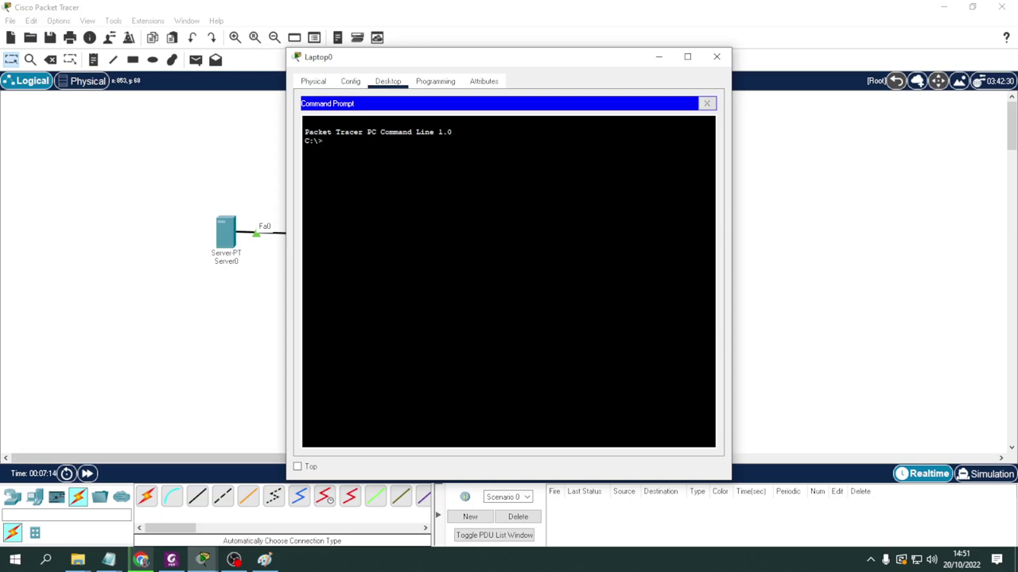
type("ipconfig")
key("Return")
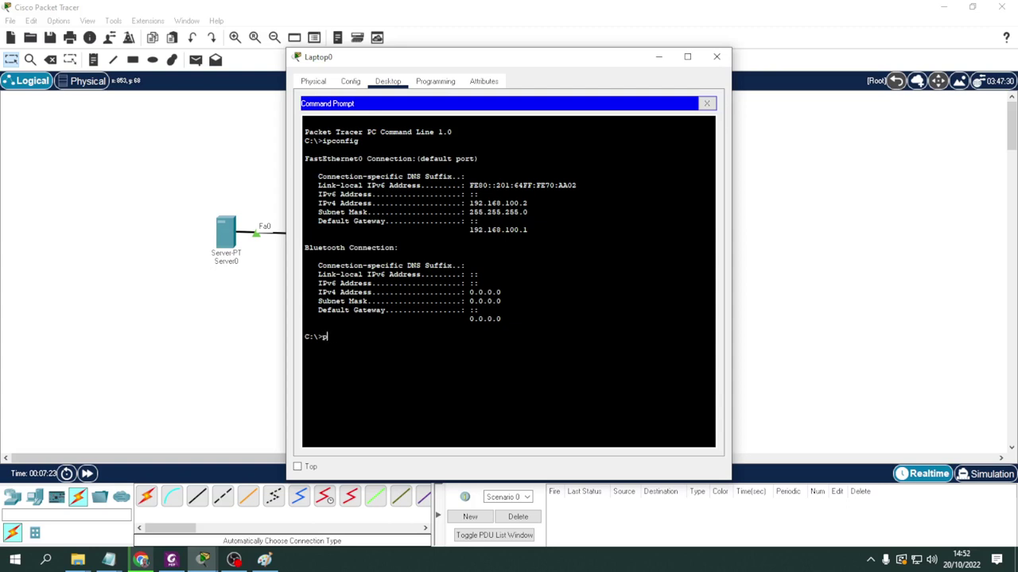
Step: Ping the server at 192.168.100.1 from Laptop0 and close the command prompt
type("pin")
type("g 192")
type(".15")
key("BackSpace")
type("68.100.1")
key("Return")
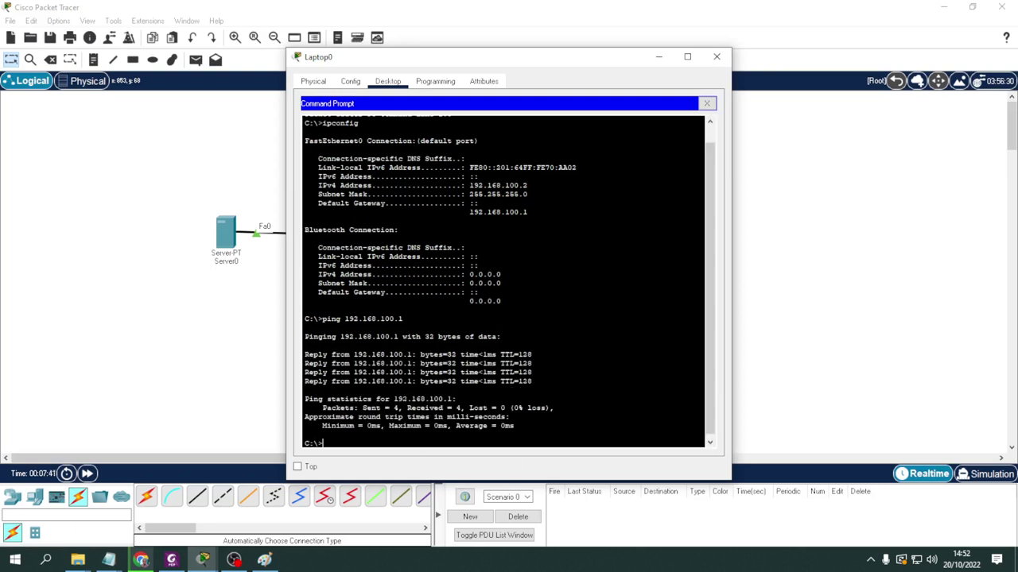
left_click(705, 104)
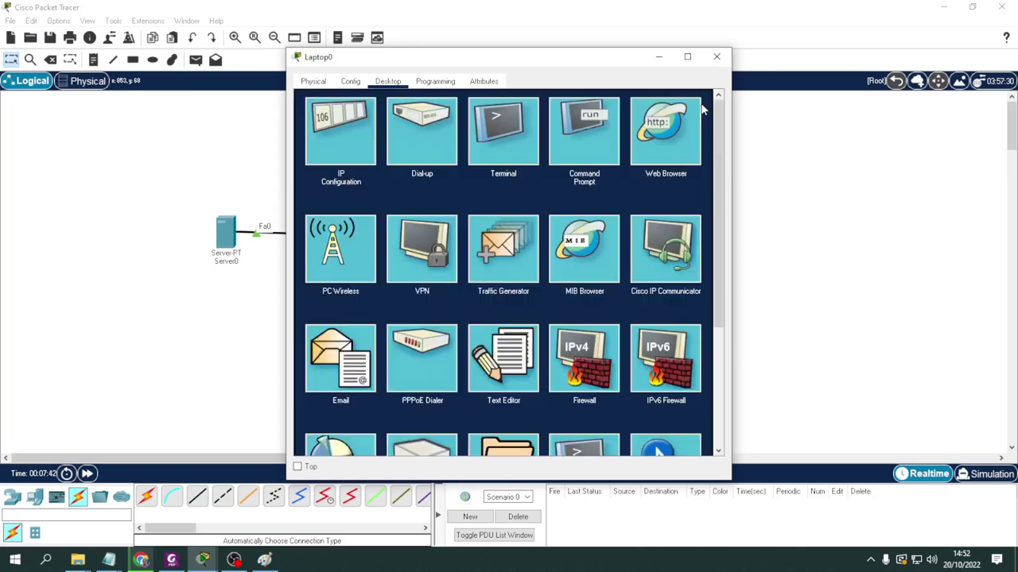
Step: Load smkn1pacitan.sch.id in Laptop0's web browser to test the server's website
left_click(675, 141)
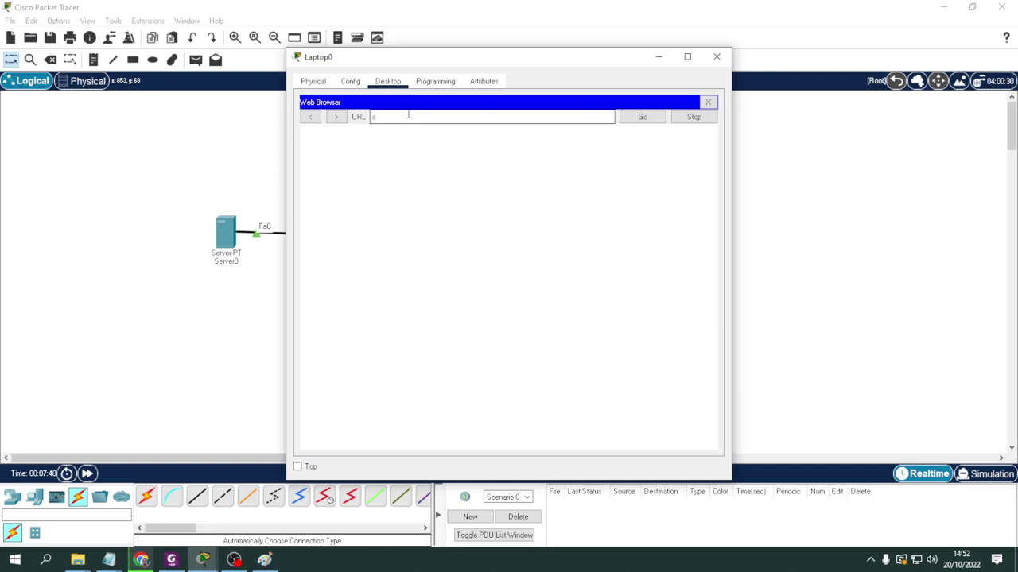
type("mkn")
type("1")
type("paci")
type("e")
type("d")
left_click(648, 119)
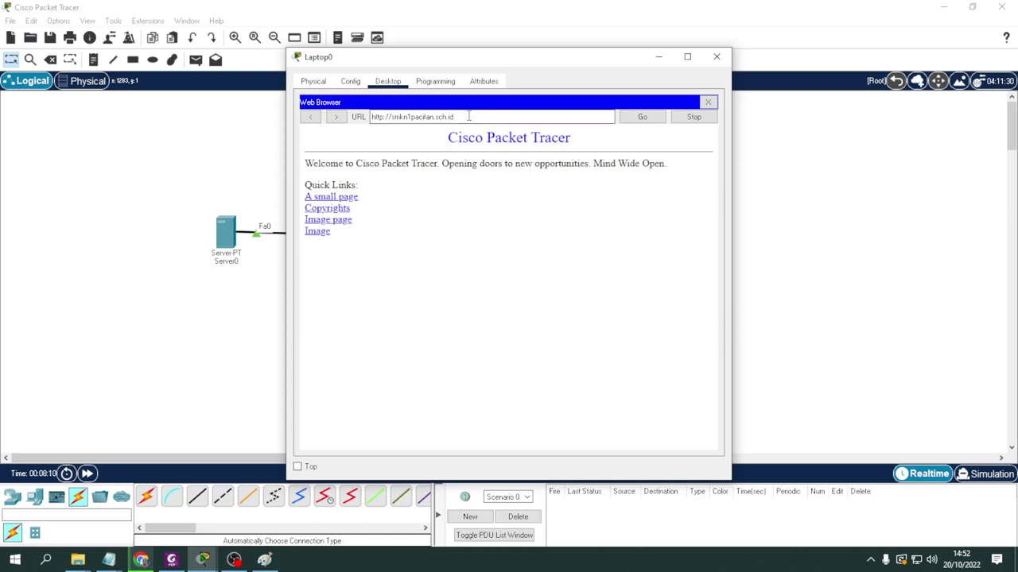
triple_click(370, 118)
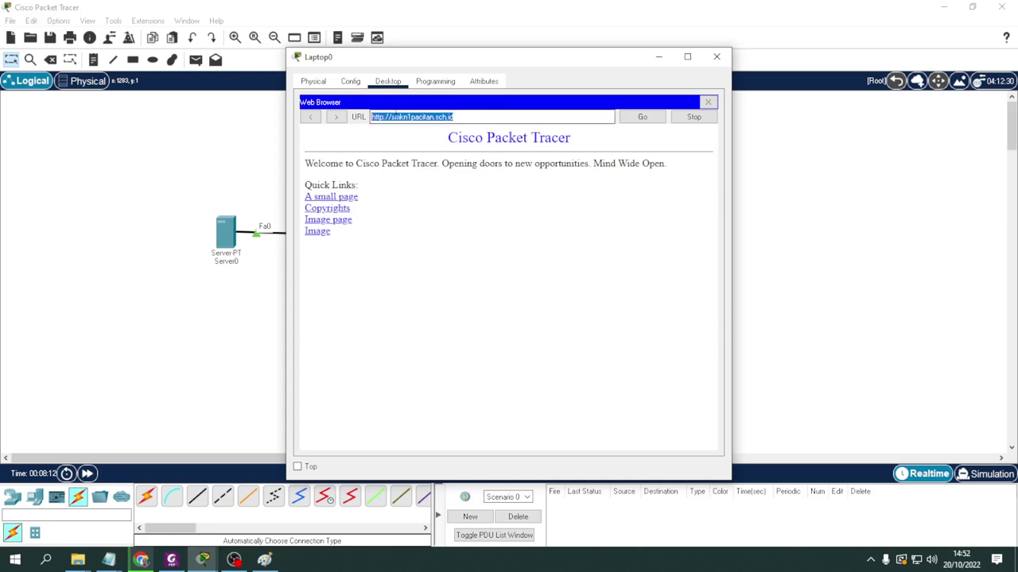
right_click(392, 118)
left_click(436, 175)
left_click(717, 57)
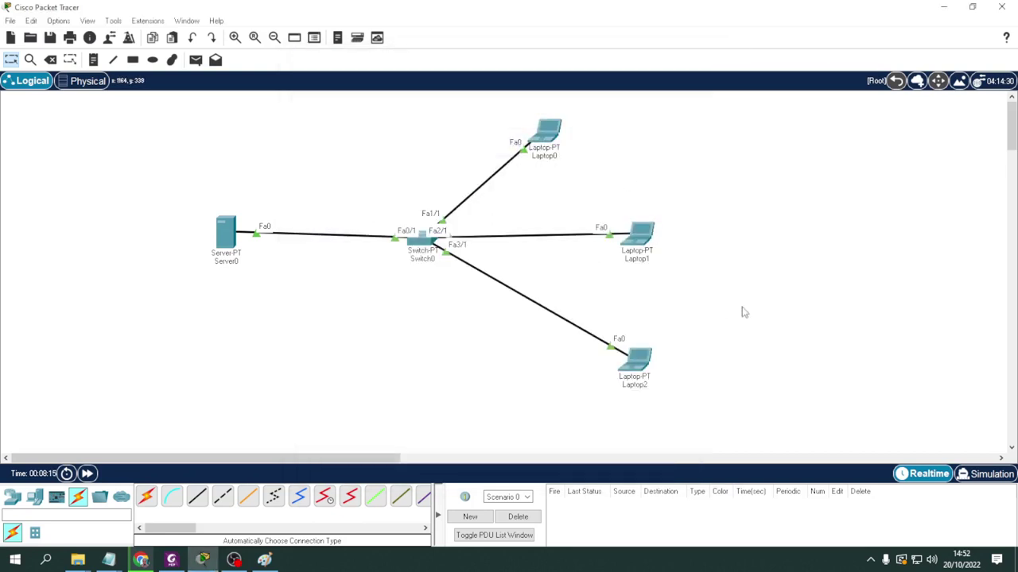
Step: Run ipconfig in Laptop1's command prompt to check its IP settings
left_click(641, 235)
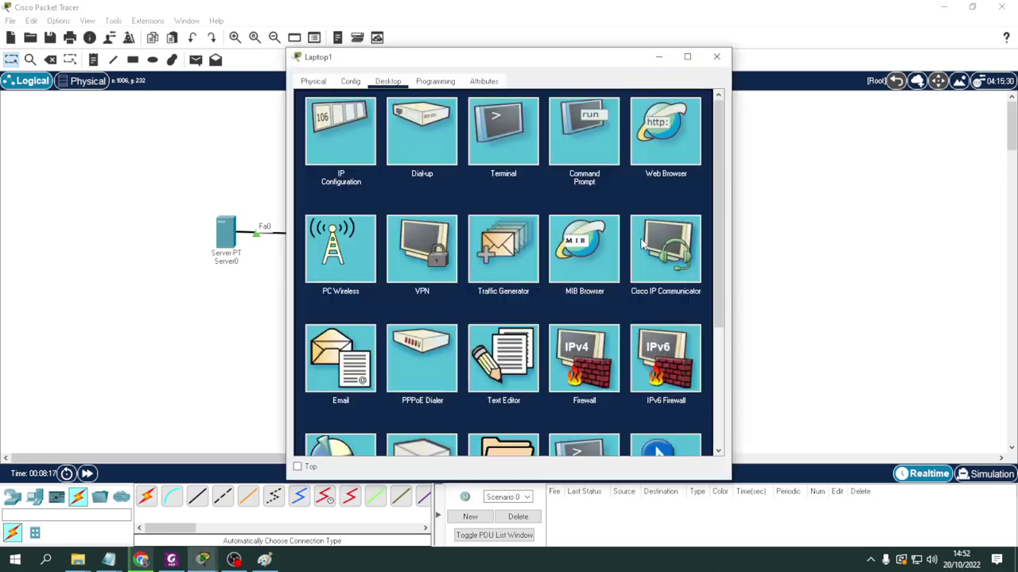
left_click(666, 249)
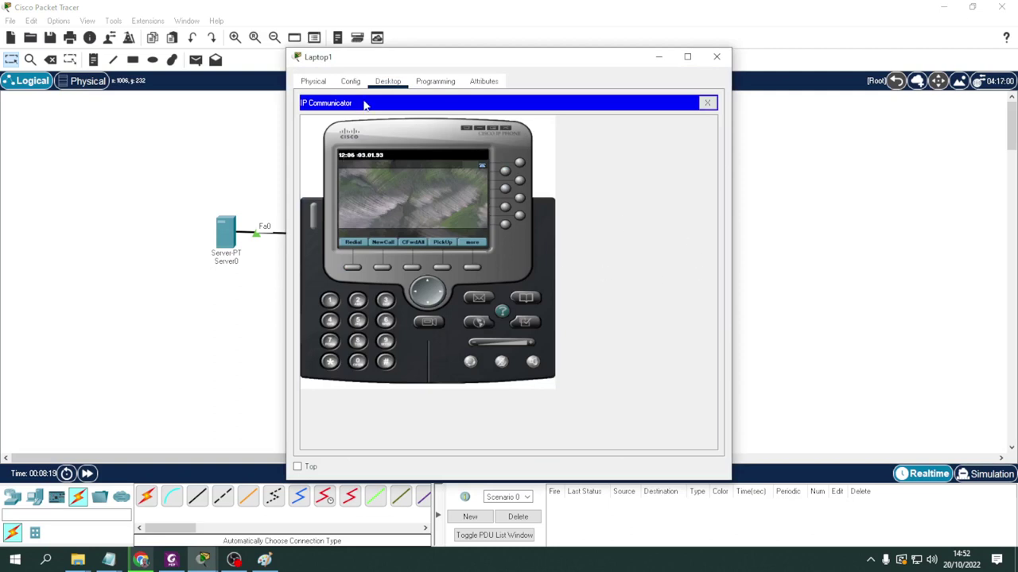
left_click(706, 103)
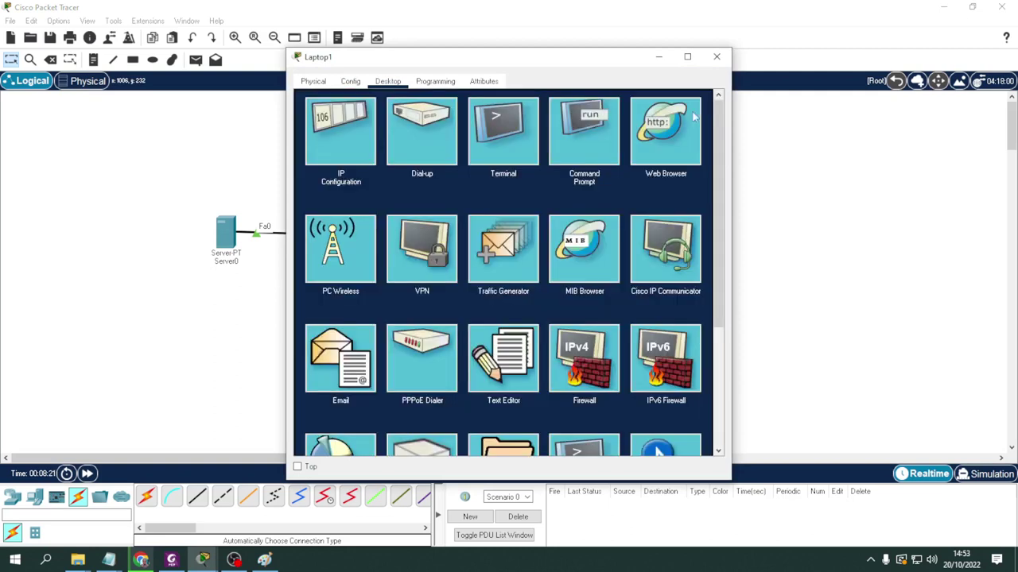
left_click(574, 146)
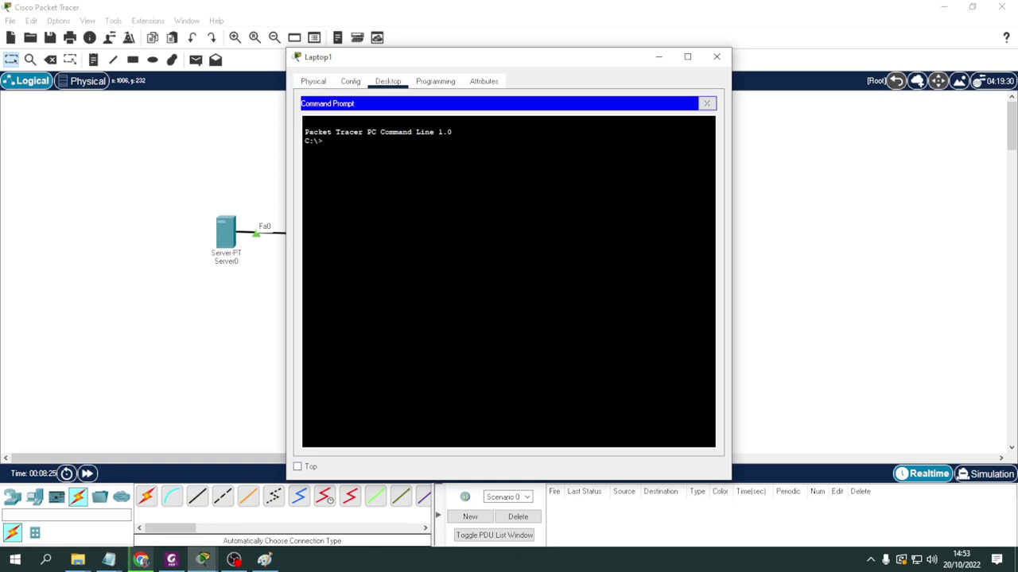
type("ipconfig")
key("Return")
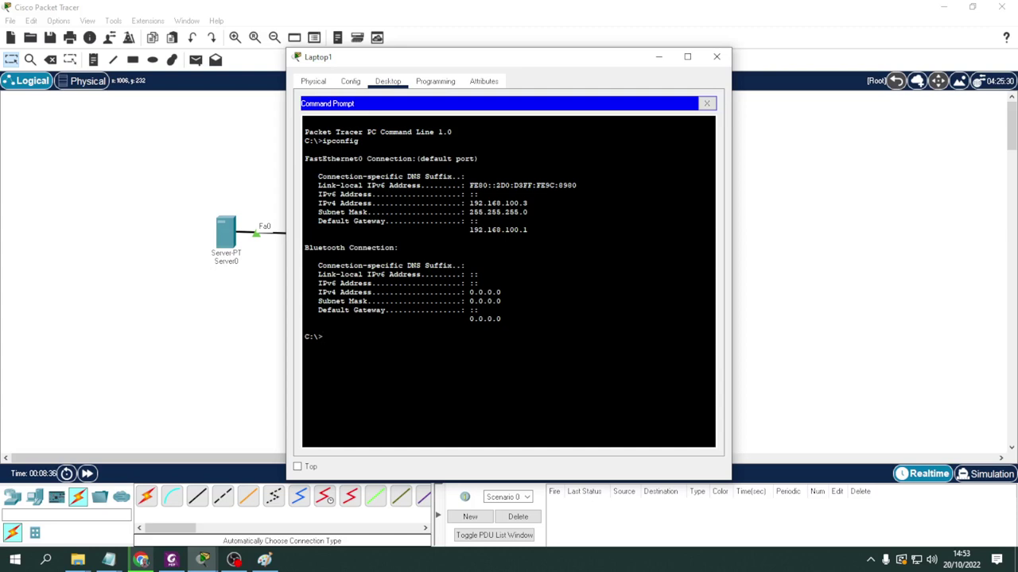
Step: Ping the server at 192.168.100.1 from Laptop1 and close the command prompt
type("ping 192.168.100.1")
key("Return")
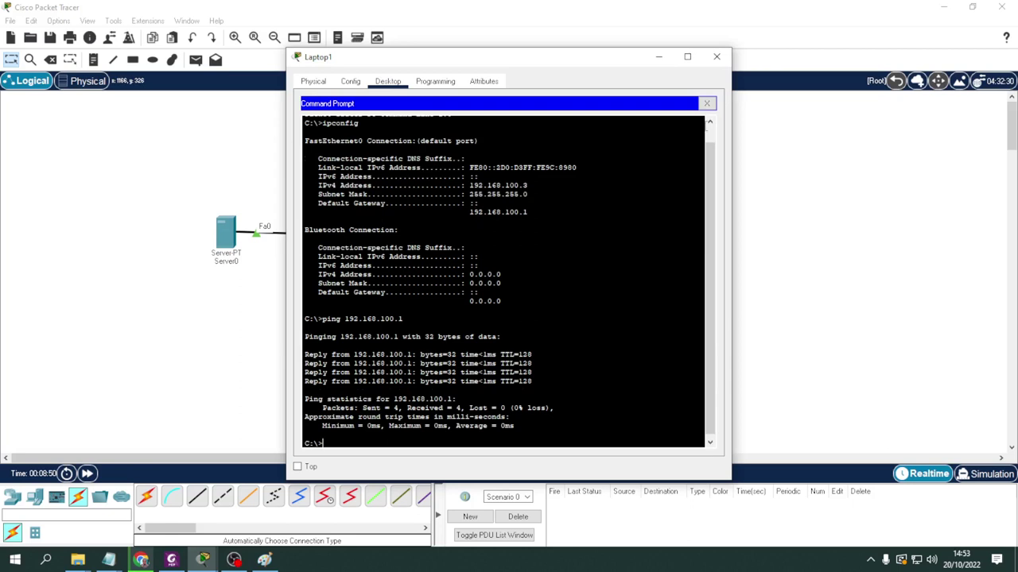
left_click(706, 103)
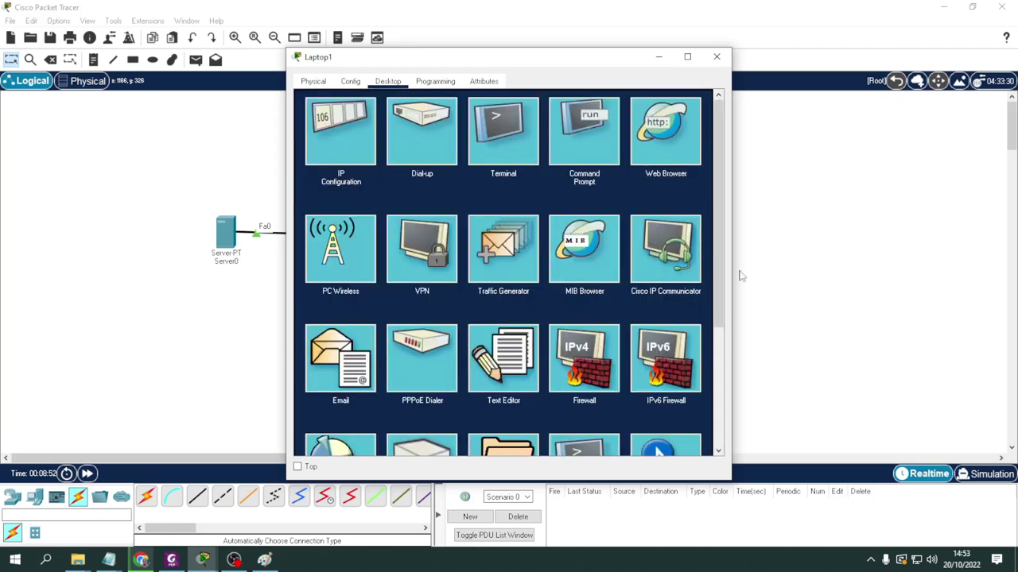
left_click(654, 124)
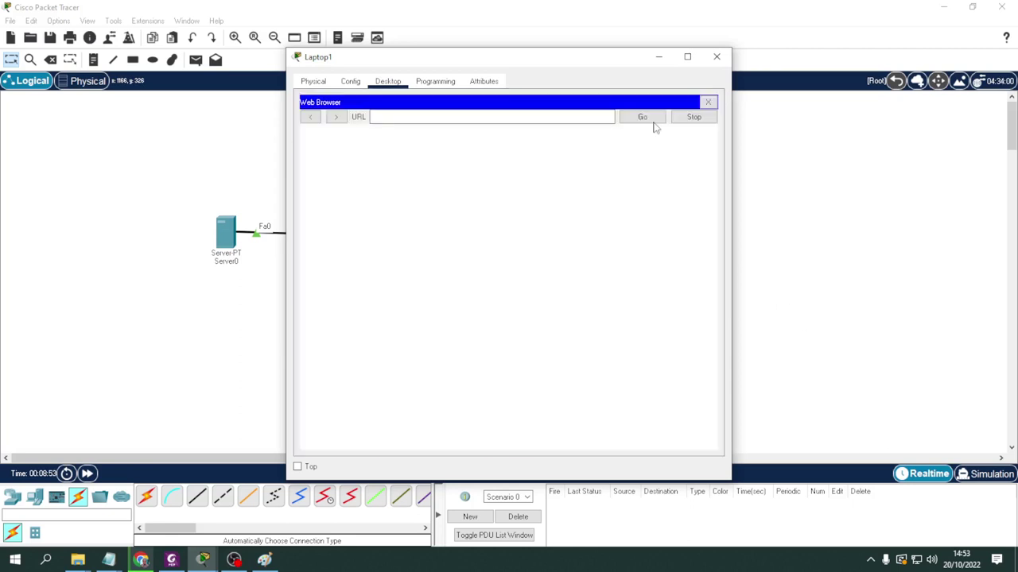
right_click(405, 120)
left_click(438, 188)
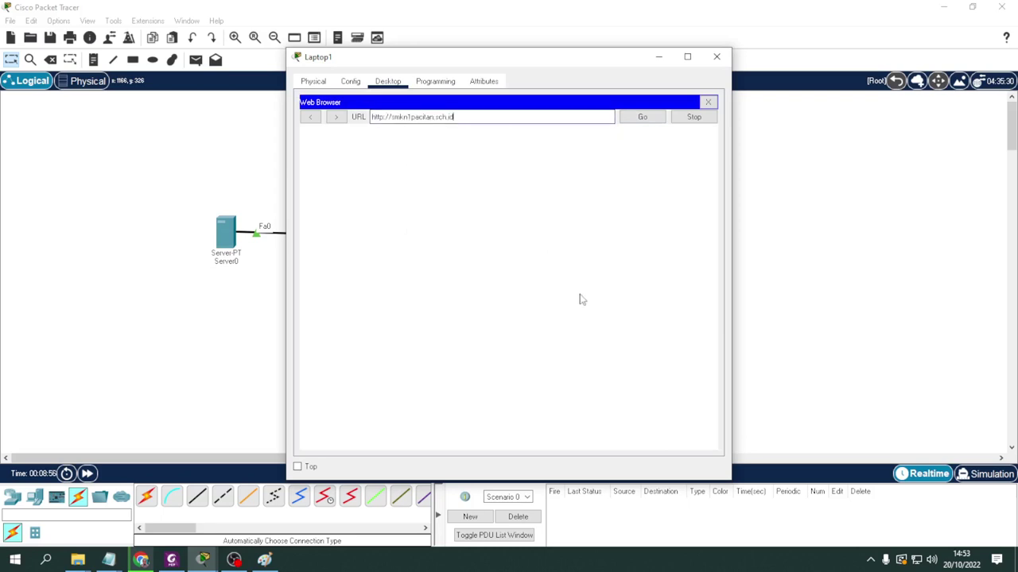
left_click(642, 117)
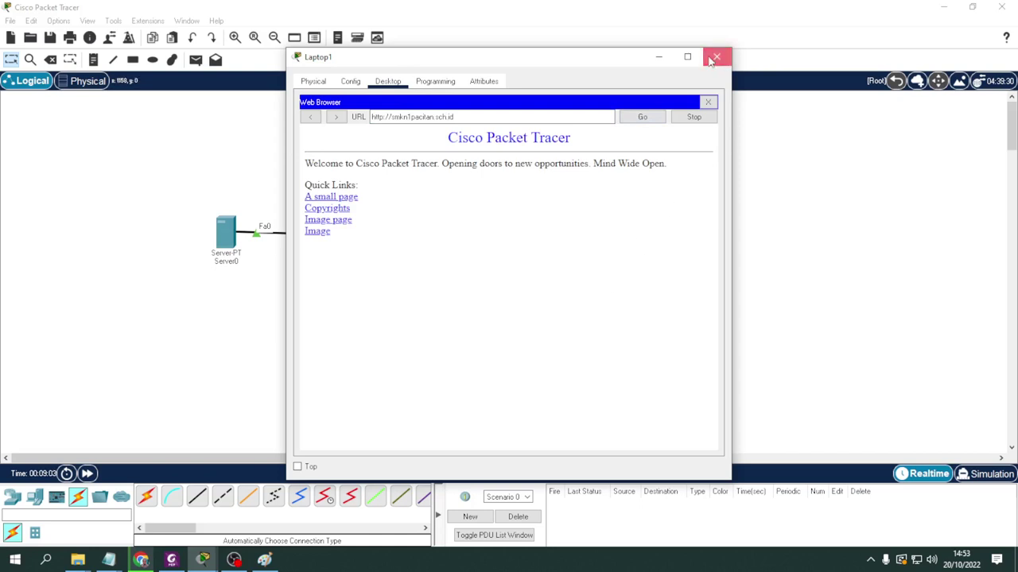
left_click(714, 58)
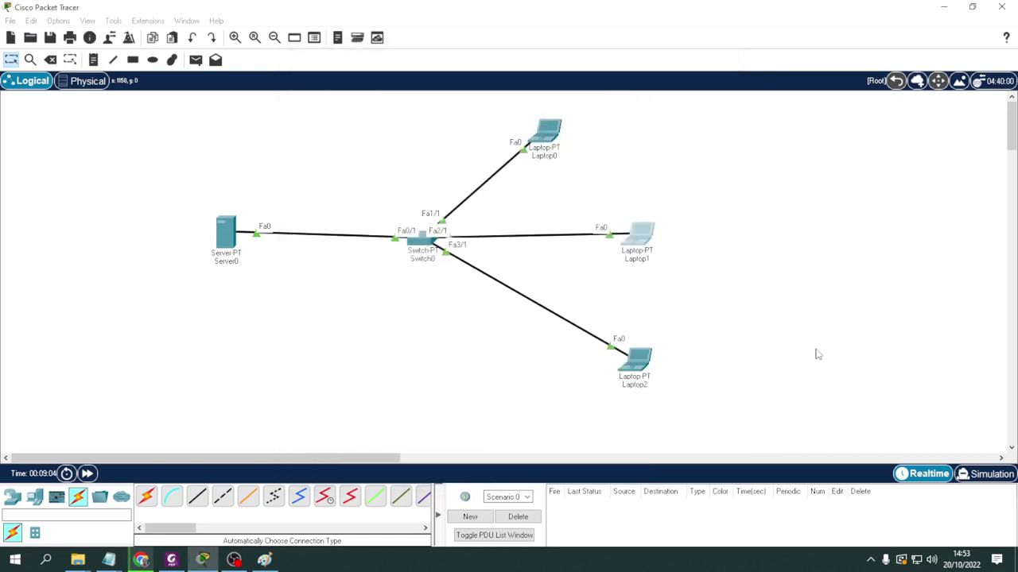
Step: Close Laptop2's IPv6 Firewall application and run ipconfig in its command prompt to check the IP settings
left_click(639, 368)
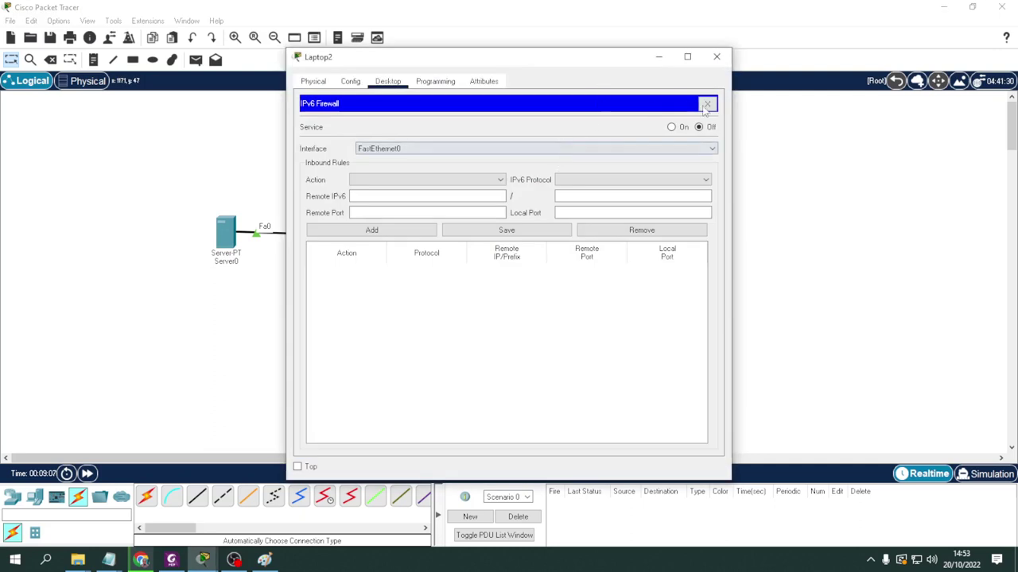
left_click(712, 105)
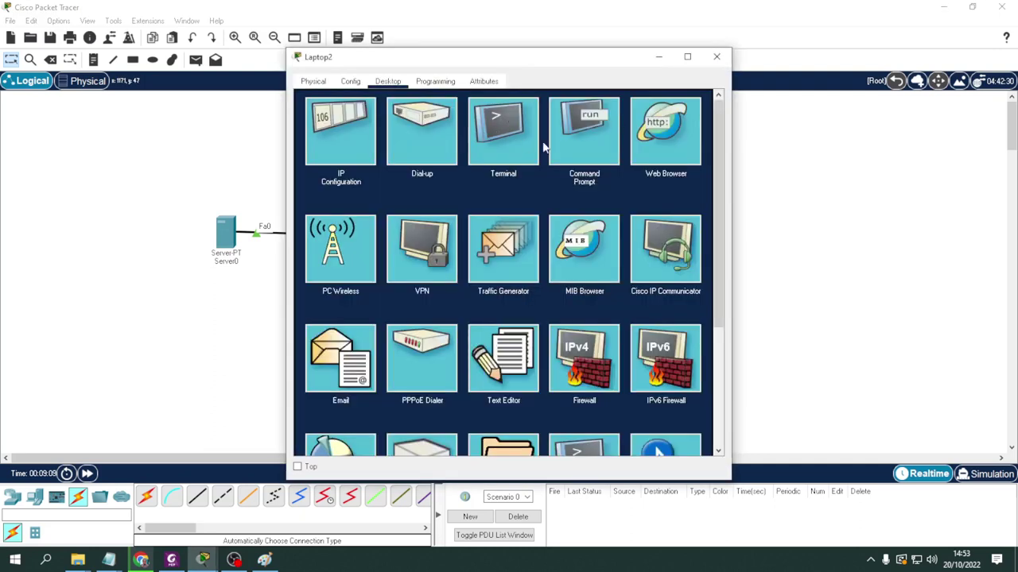
left_click(580, 139)
type("i")
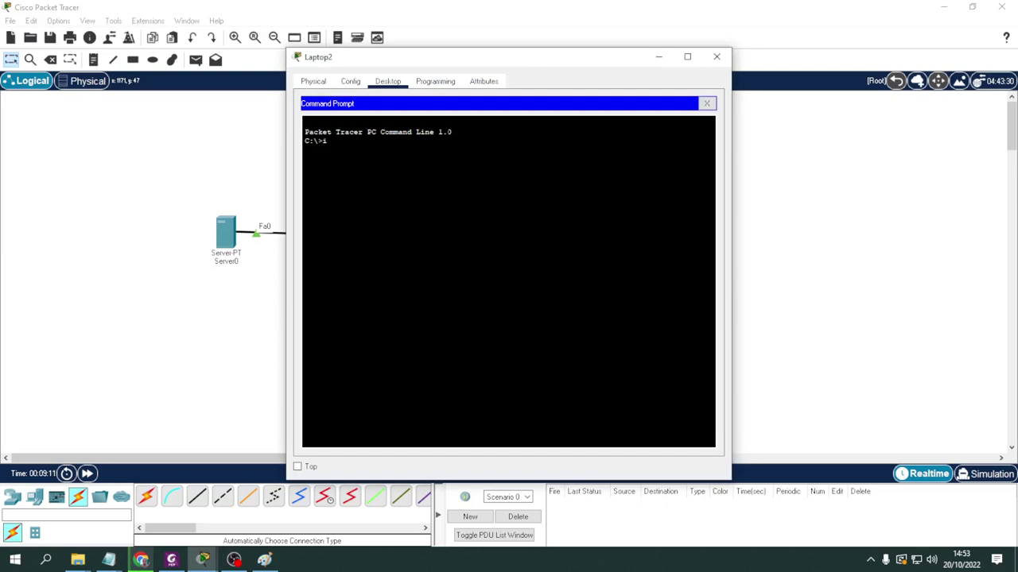
type("pconfig")
key("Return")
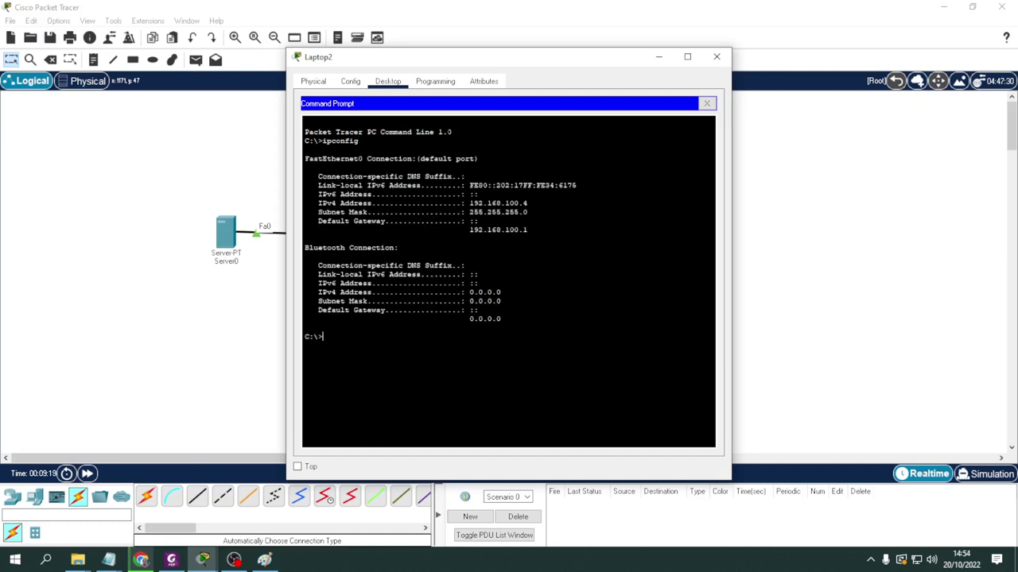
Step: Ping the server at 192.168.100.1 from Laptop2 and close the command prompt
type("ping 192.168.100.1")
key("Return")
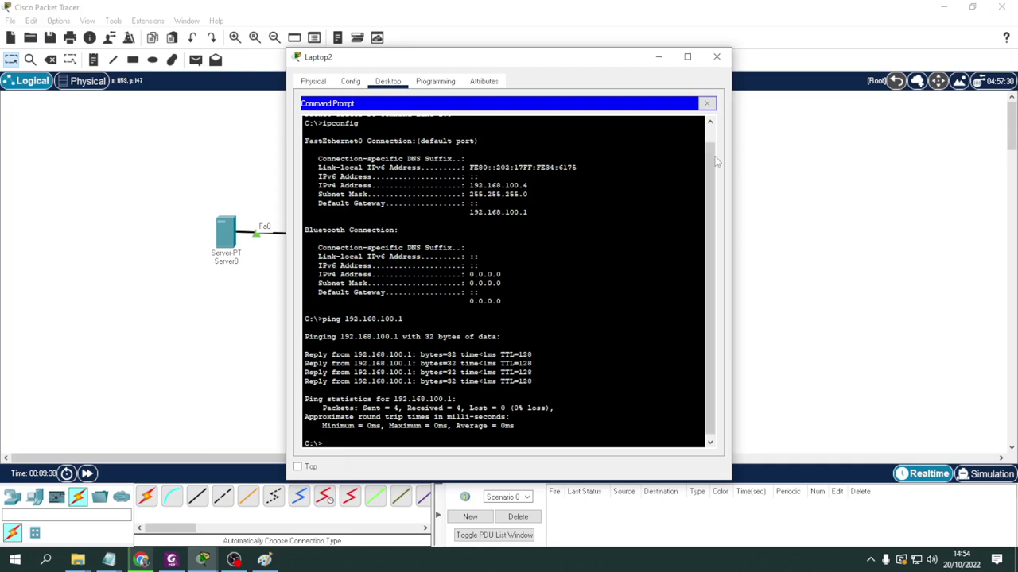
left_click(706, 104)
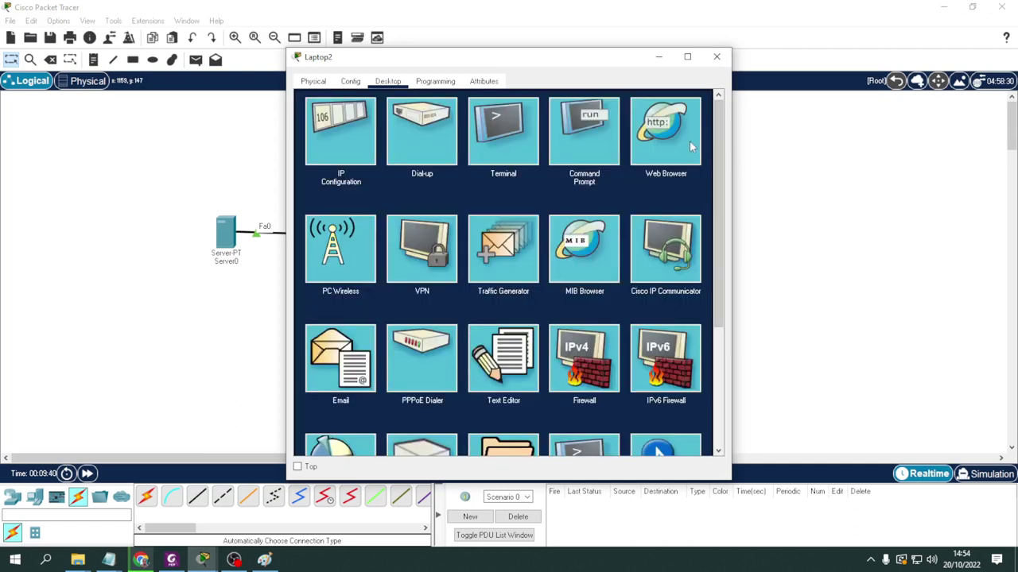
left_click(659, 134)
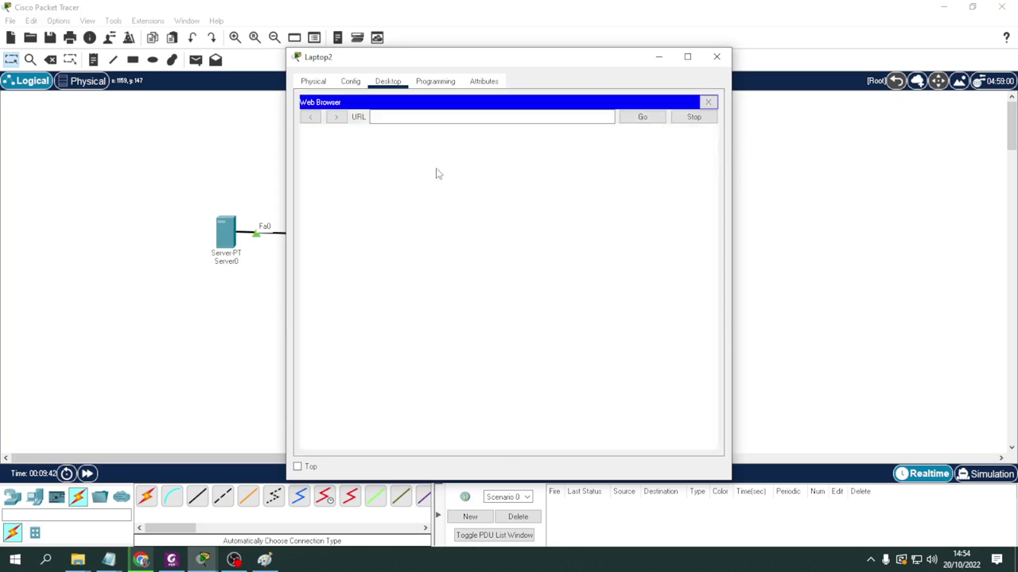
left_click(486, 119)
right_click(397, 116)
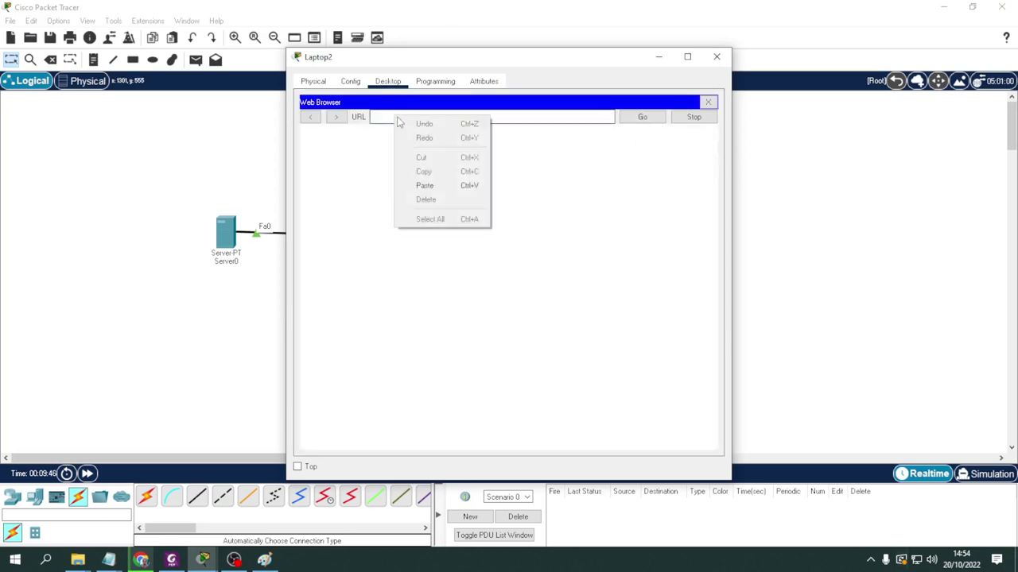
left_click(452, 189)
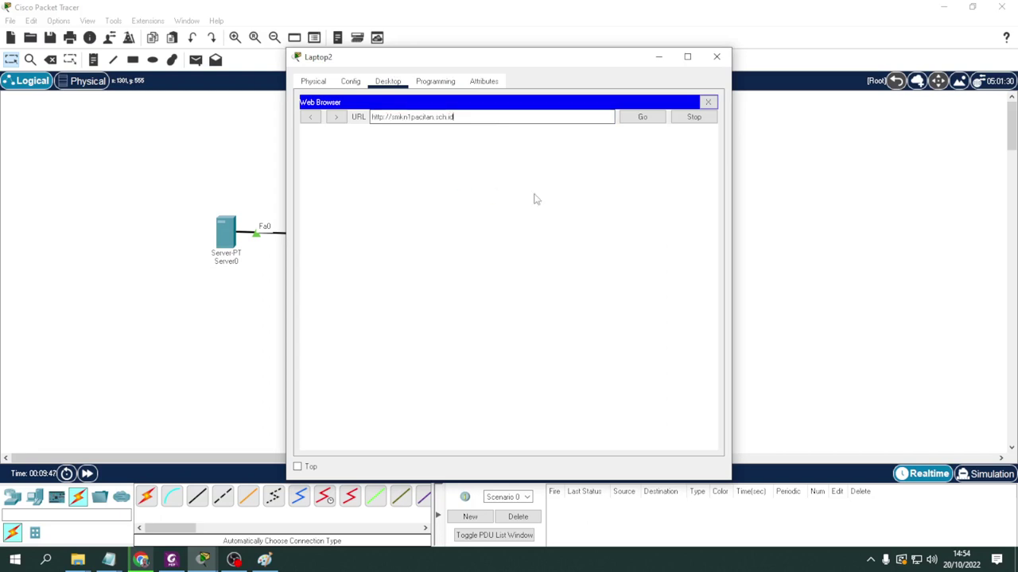
left_click(641, 117)
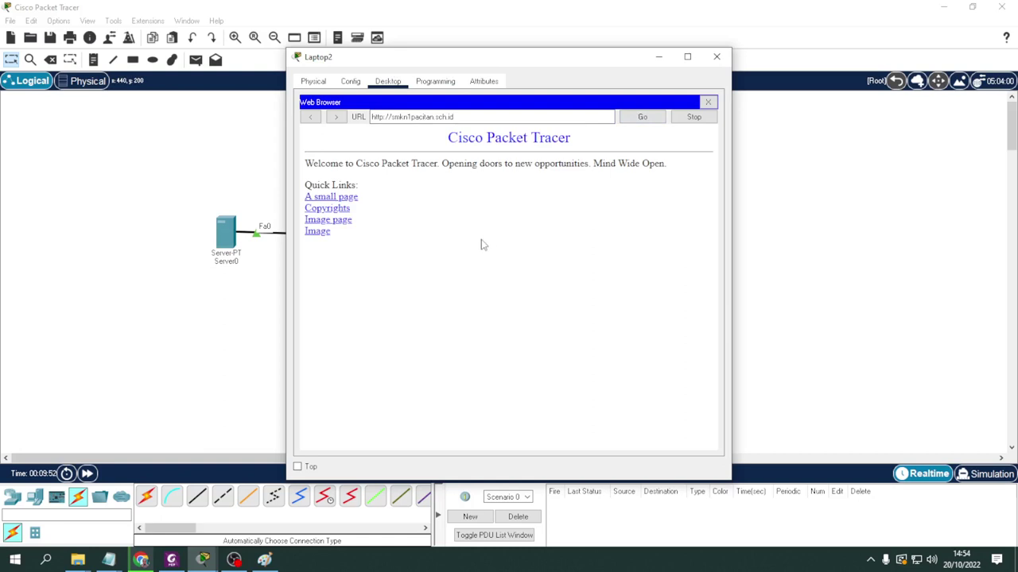
left_click(716, 57)
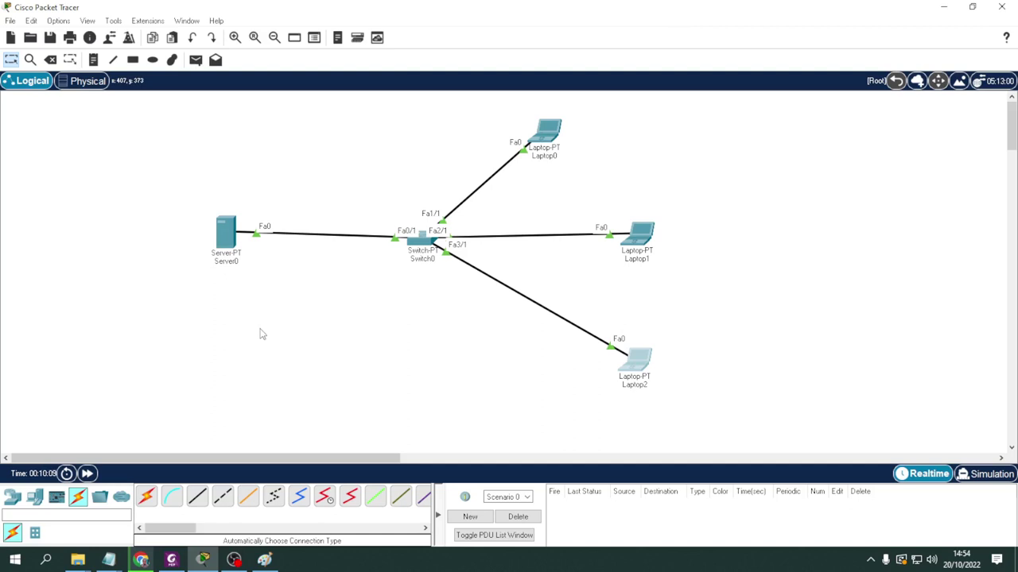
Step: Open the IPv4 Firewall application on Server0's desktop
left_click(226, 233)
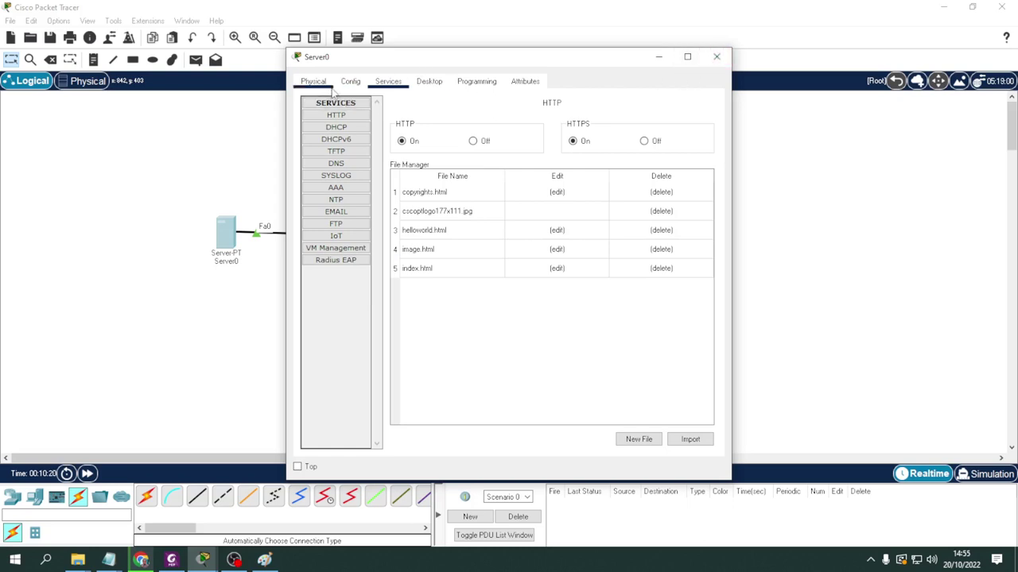
left_click(431, 83)
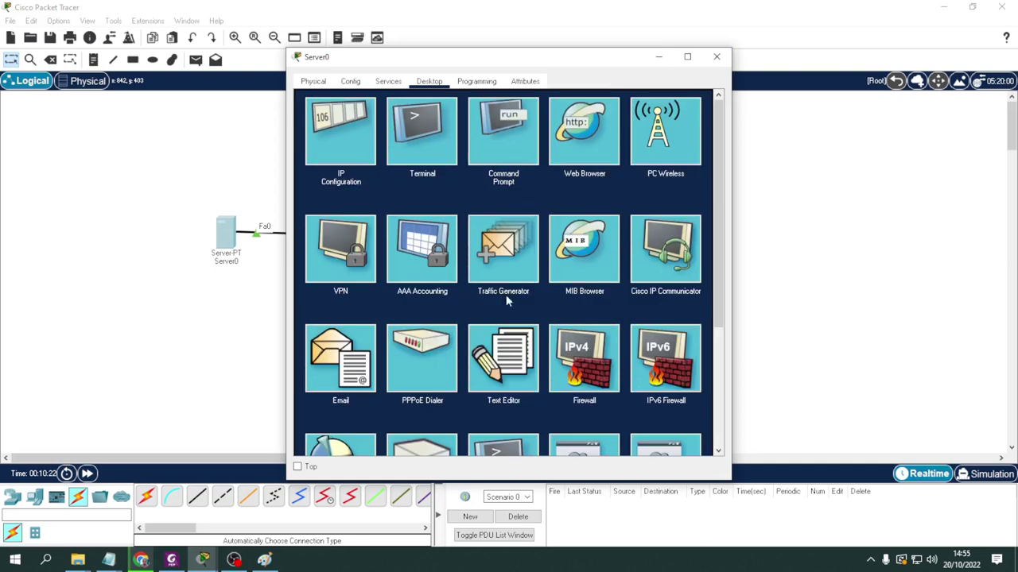
scroll(609, 299, "down", 1)
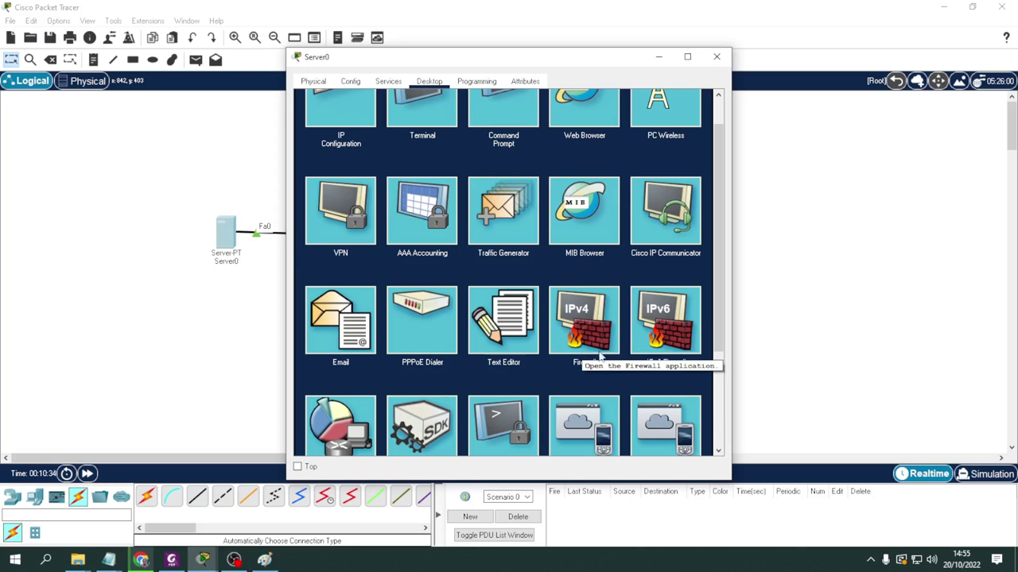
left_click(585, 325)
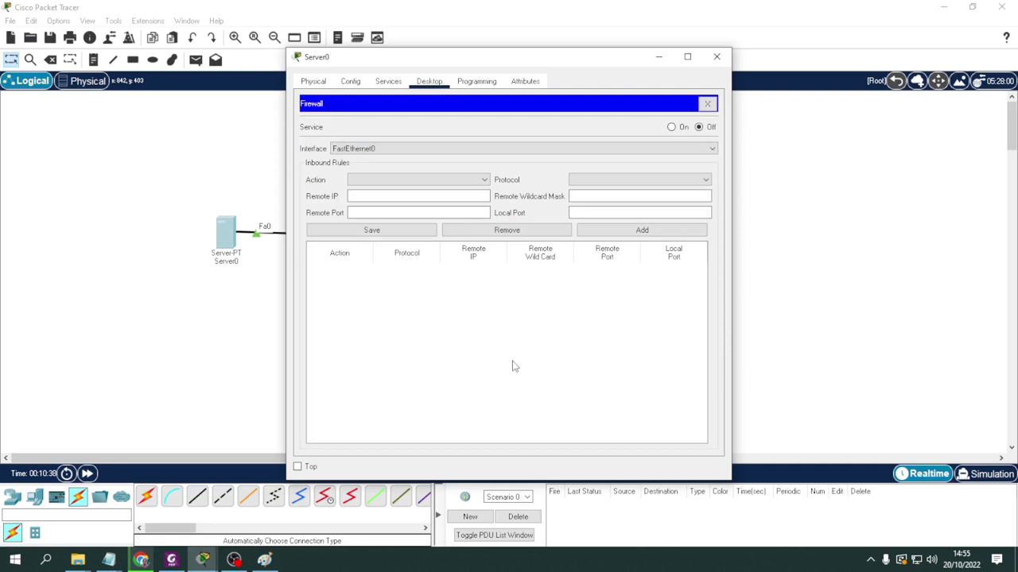
Step: Add an inbound firewall rule on Server0 that allows protocol IP from remote IP 192.168.100.2 with wildcard mask 0.0.0.0
left_click(385, 198)
left_click_drag(504, 65, 331, 76)
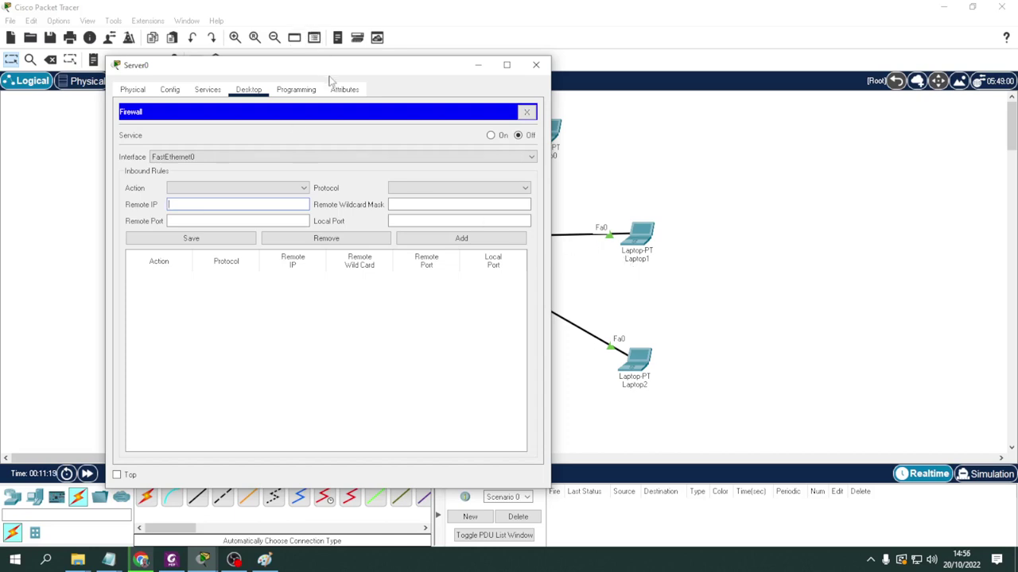
left_click_drag(324, 74, 535, 39)
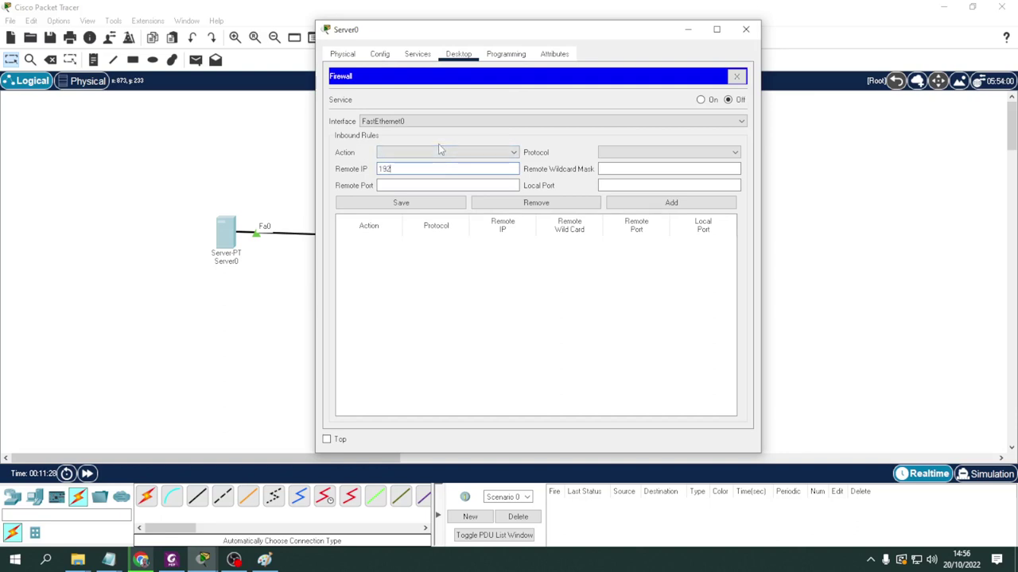
type(".168.100.2")
left_click(640, 171)
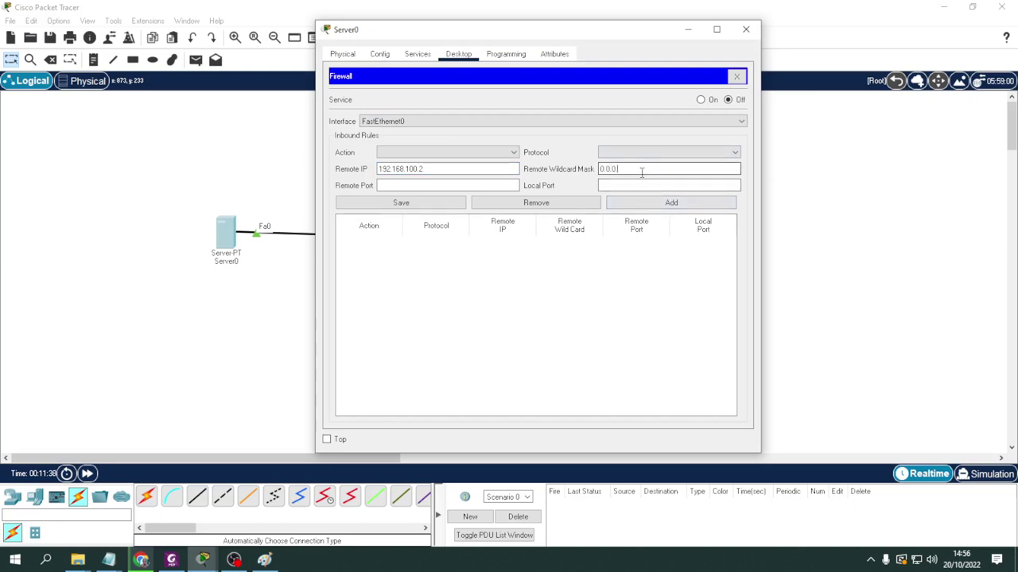
left_click(512, 153)
left_click(441, 171)
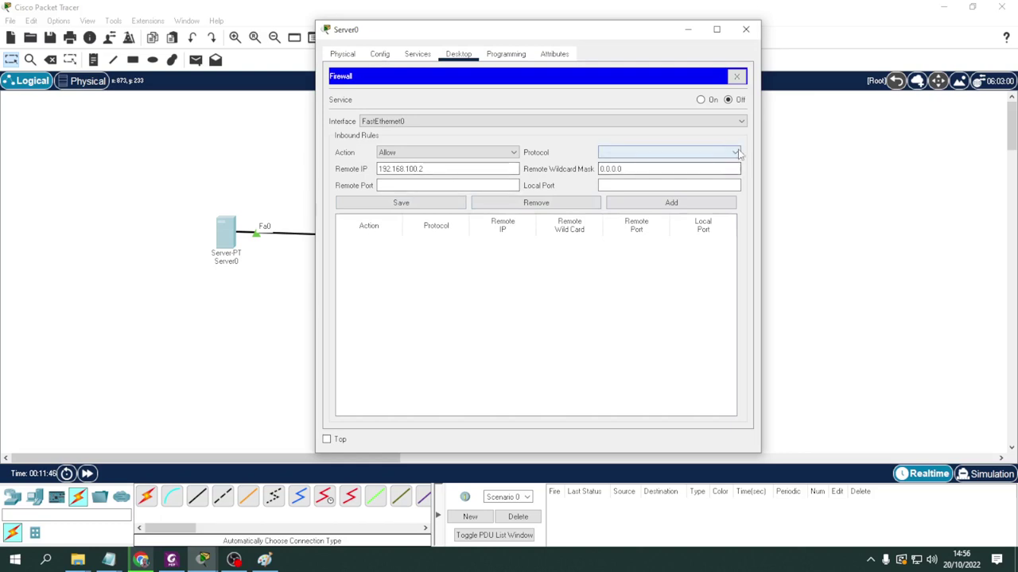
left_click(714, 153)
left_click(681, 171)
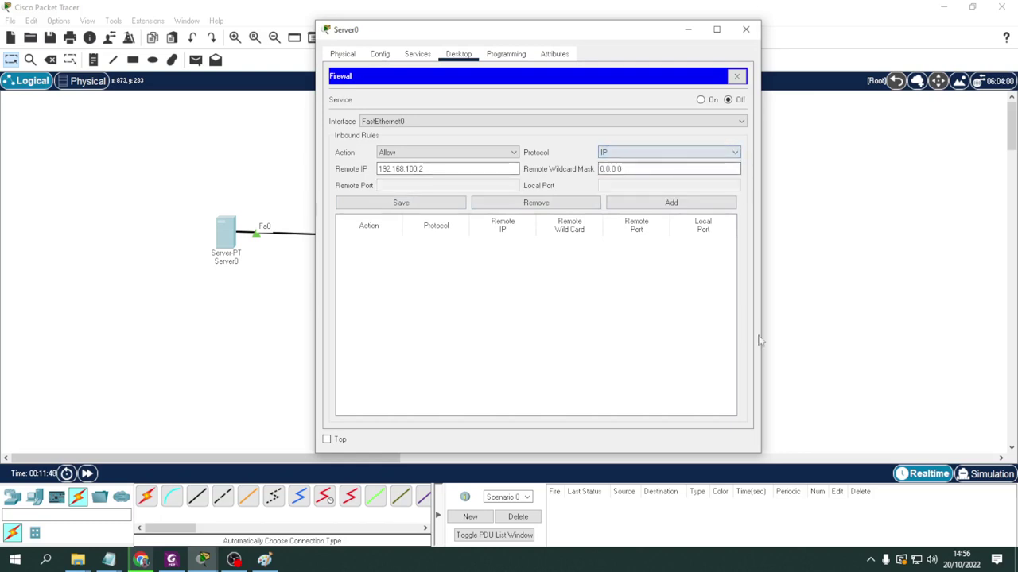
left_click(657, 206)
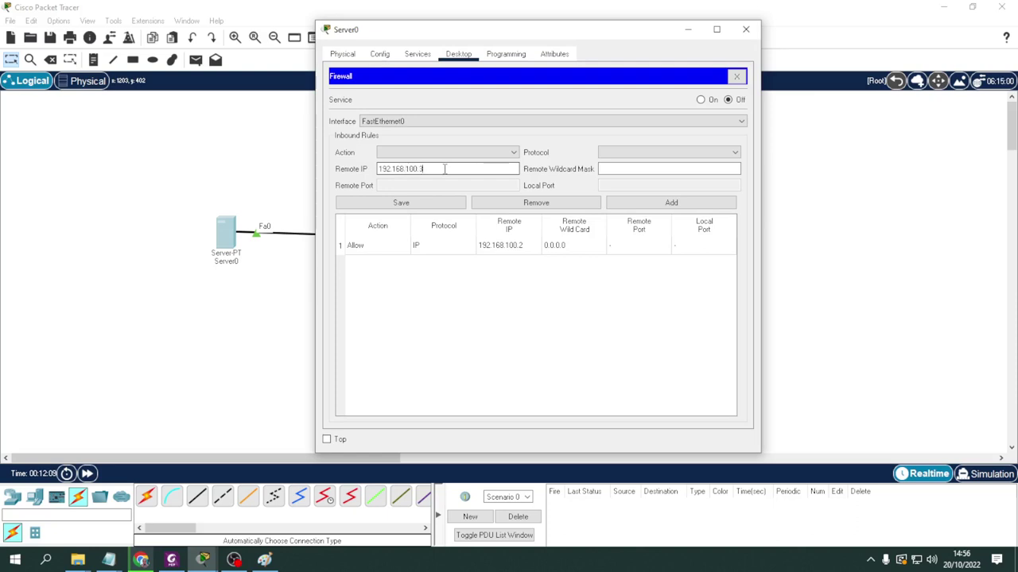
Step: Add an inbound firewall rule on Server0 that denies protocol IP from remote IP 192.168.100.3 with wildcard mask 0.0.0.0
left_click(619, 172)
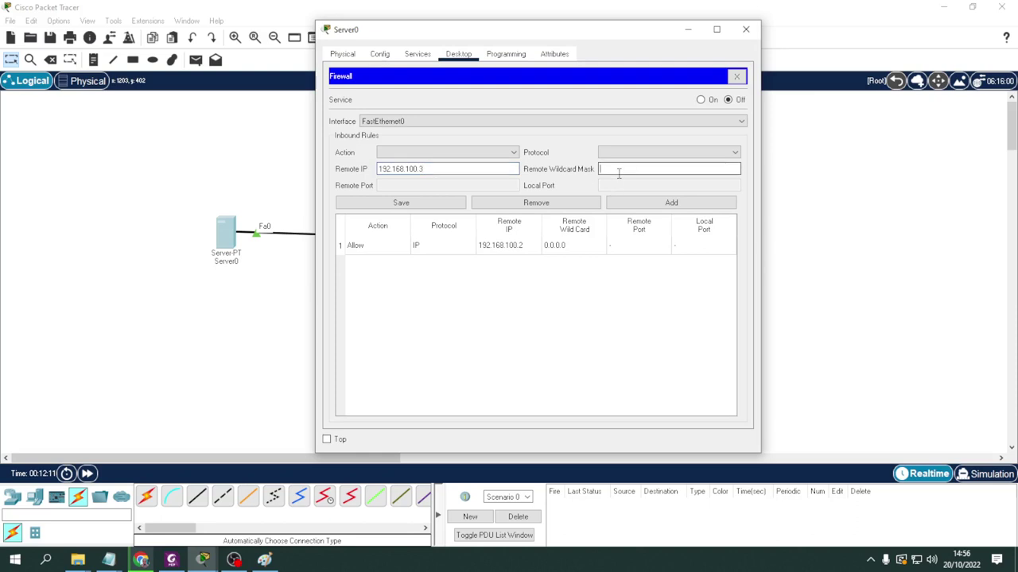
type("0.0.0.0")
left_click(722, 156)
left_click(662, 164)
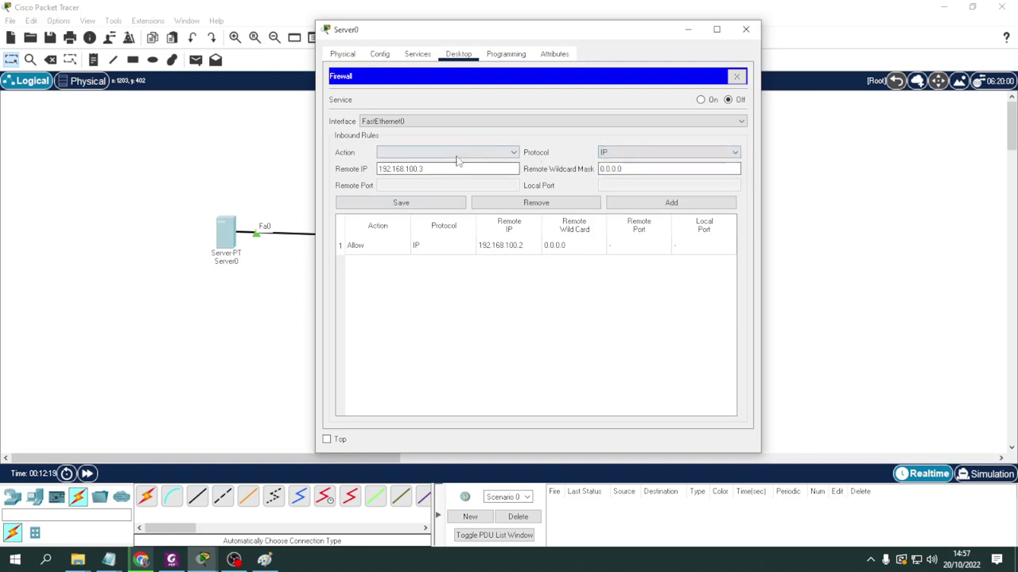
left_click(515, 152)
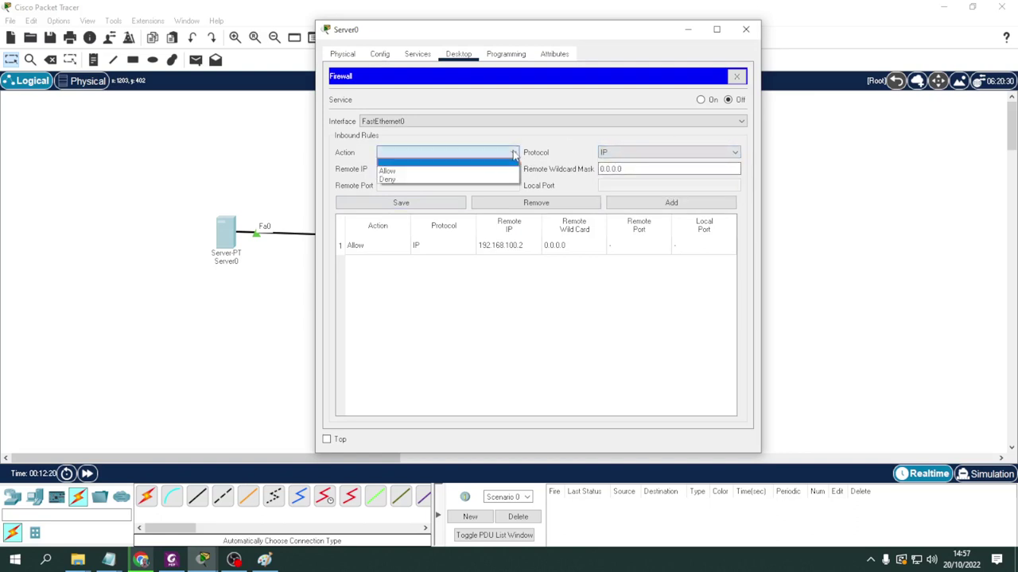
left_click(465, 181)
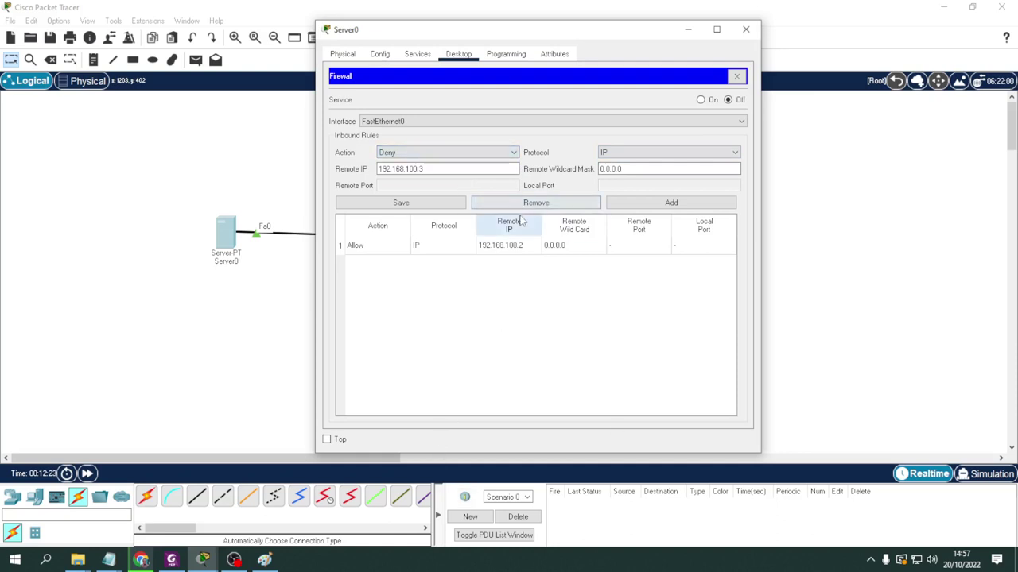
left_click(672, 204)
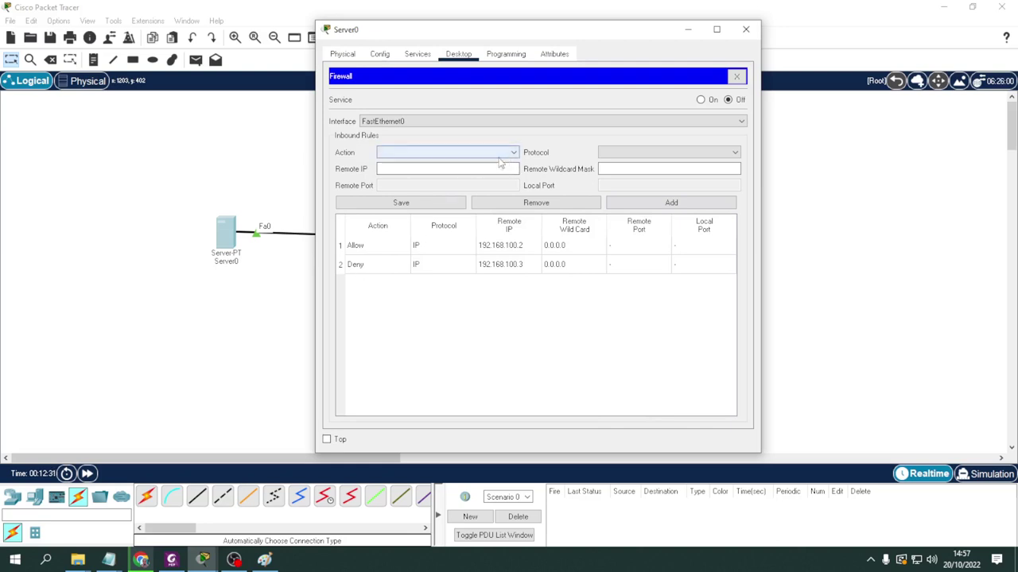
Step: Add an inbound rule allowing protocol IP from remote IP 192.168.100.4 with wildcard mask 0.0.0.0, and turn on Server0's firewall service
left_click(419, 170)
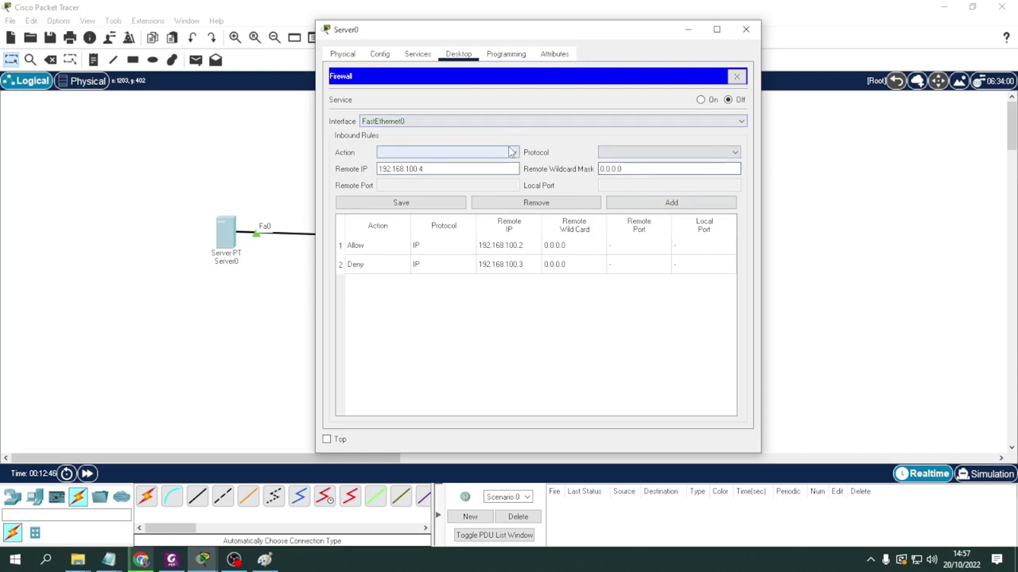
left_click(449, 152)
left_click(477, 171)
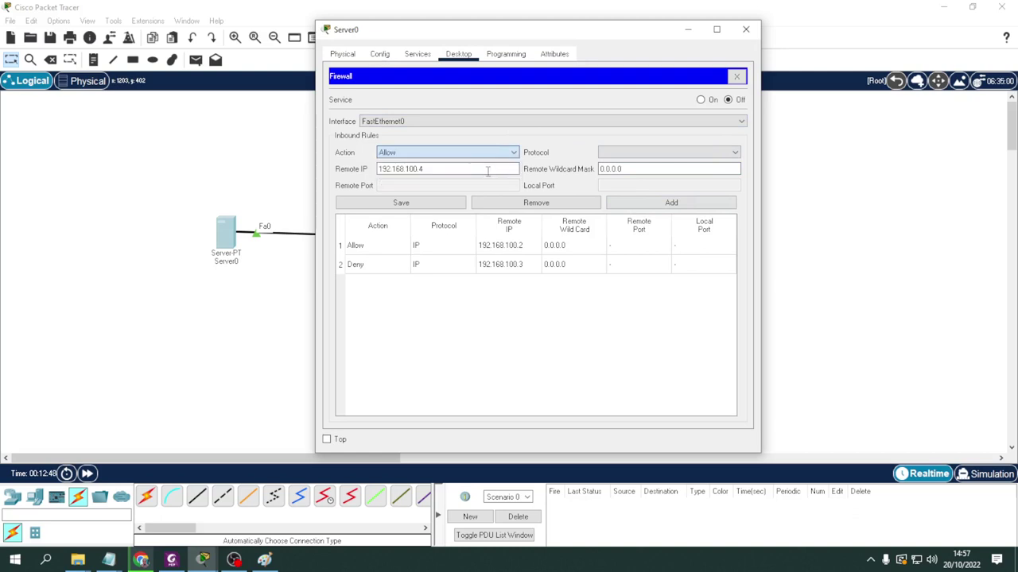
left_click(715, 153)
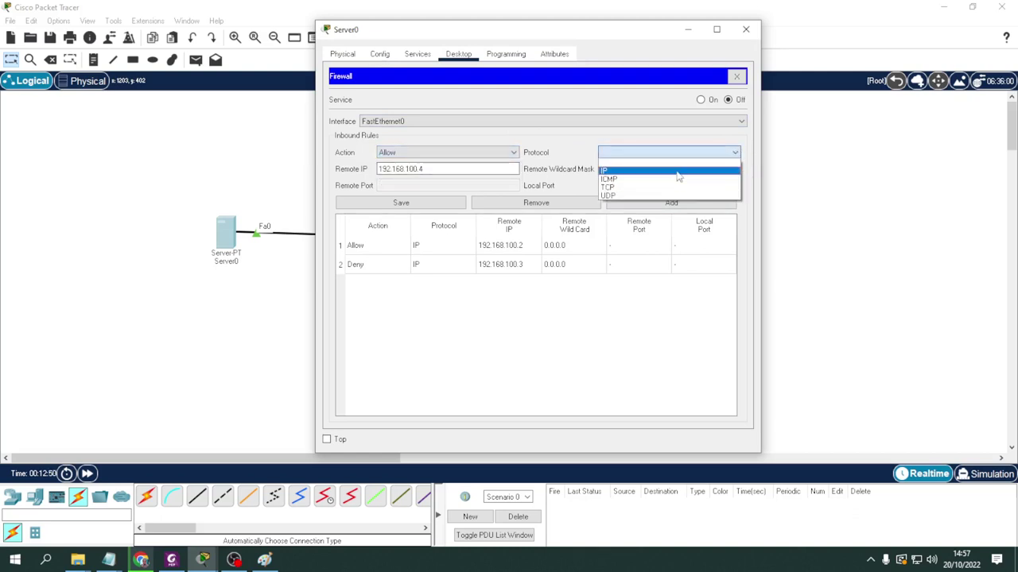
left_click(677, 171)
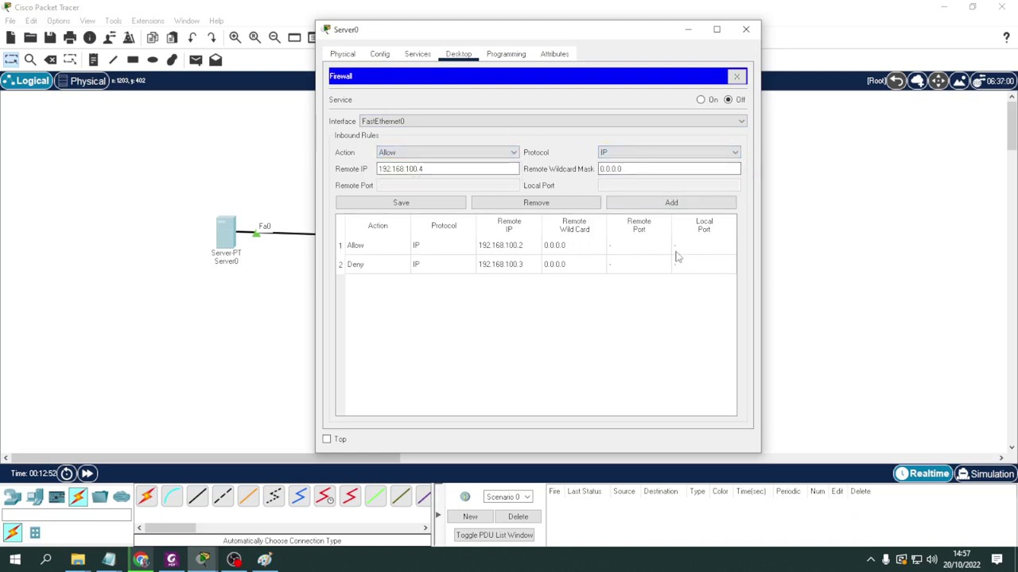
left_click(671, 202)
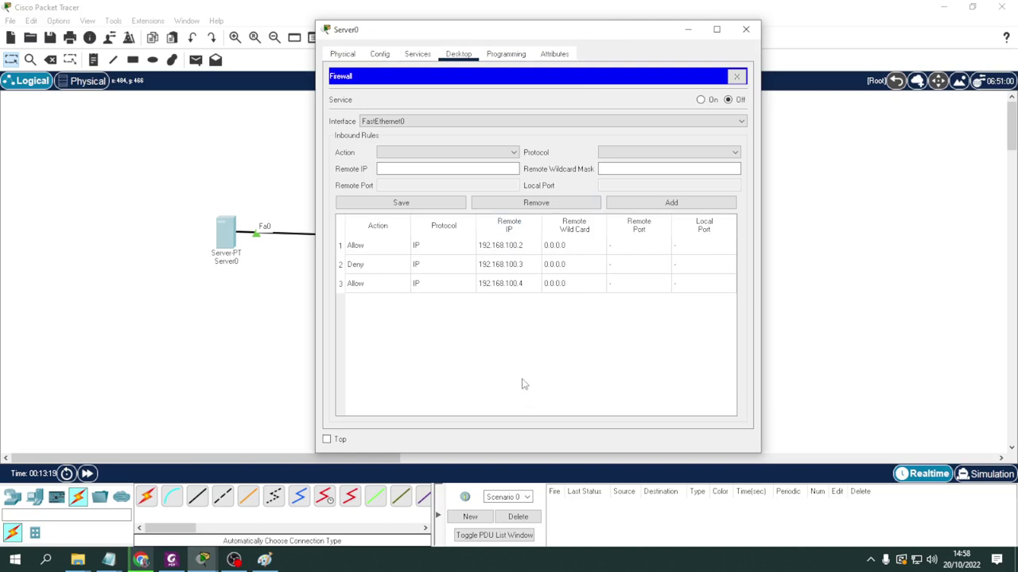
left_click(699, 100)
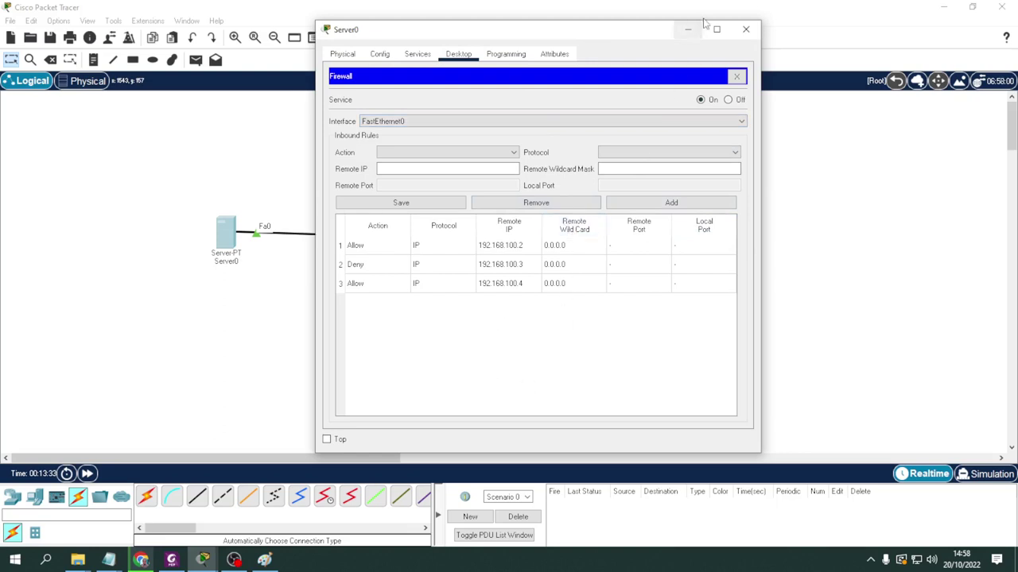
left_click(746, 29)
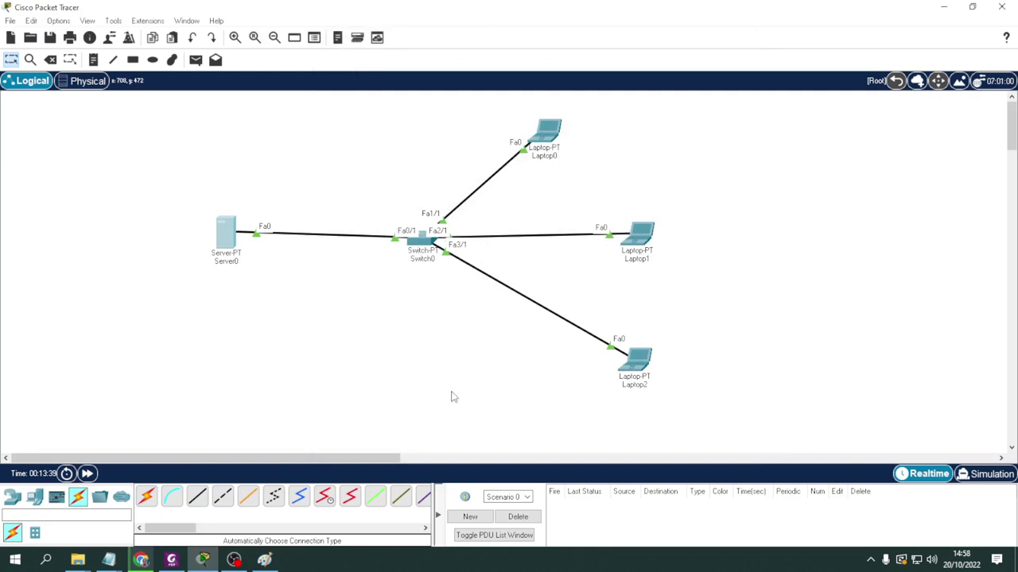
left_click(543, 139)
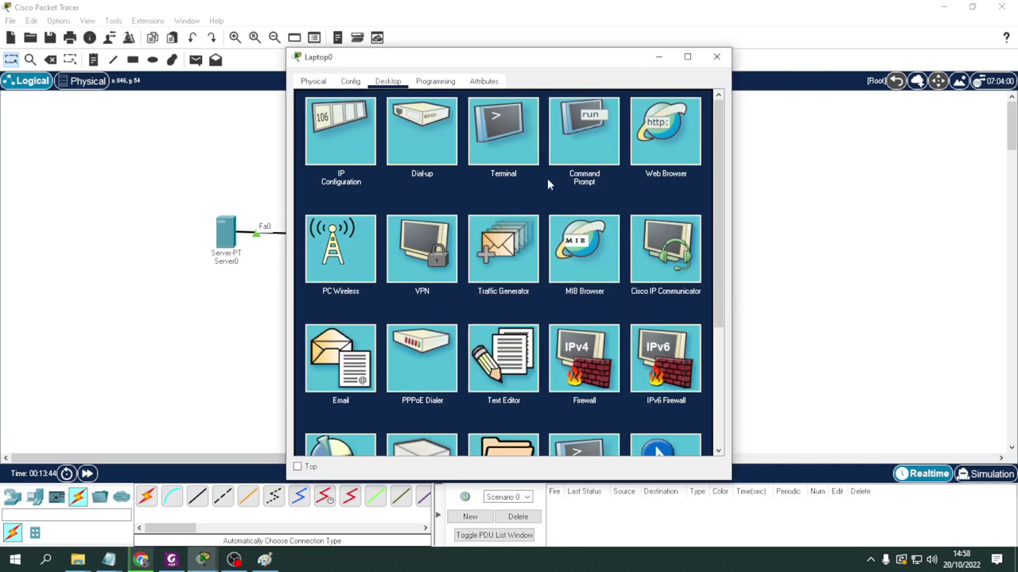
left_click(660, 157)
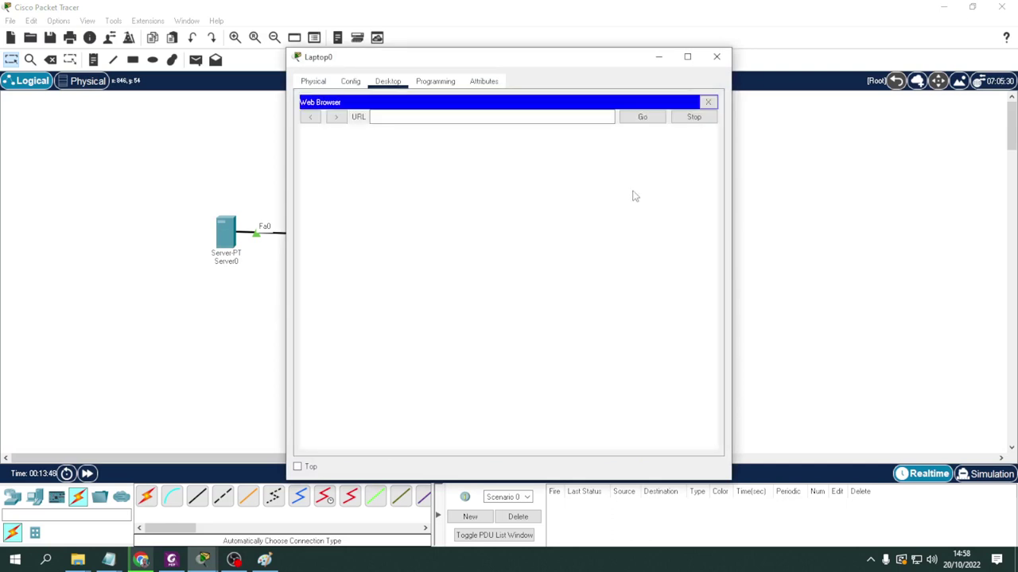
right_click(423, 117)
left_click(466, 190)
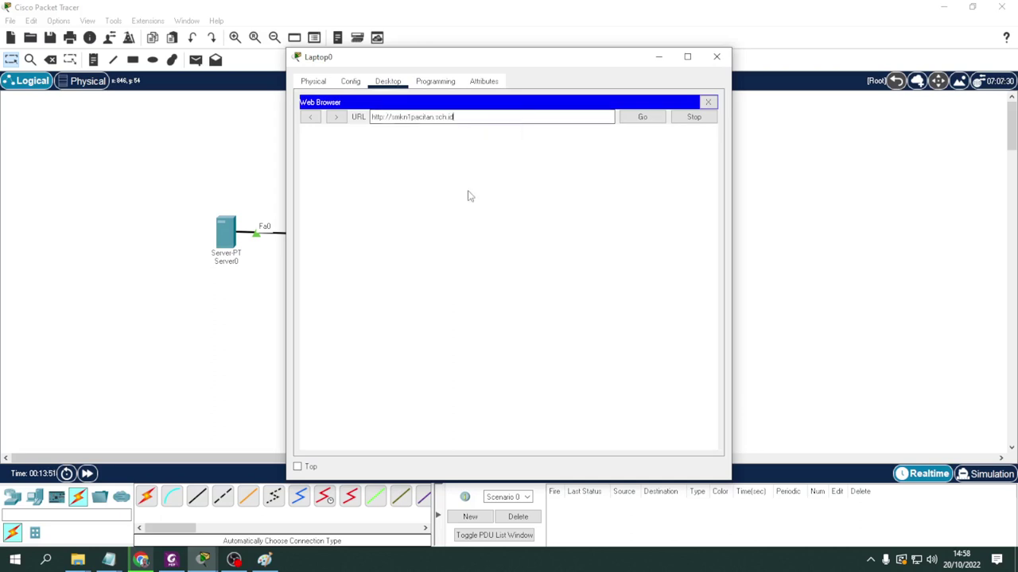
left_click(644, 119)
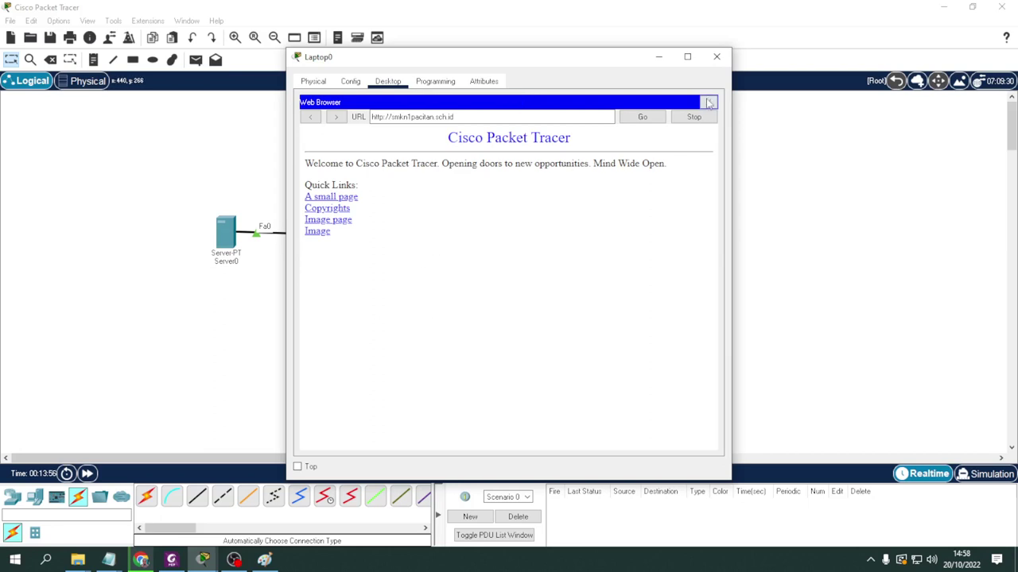
left_click(709, 102)
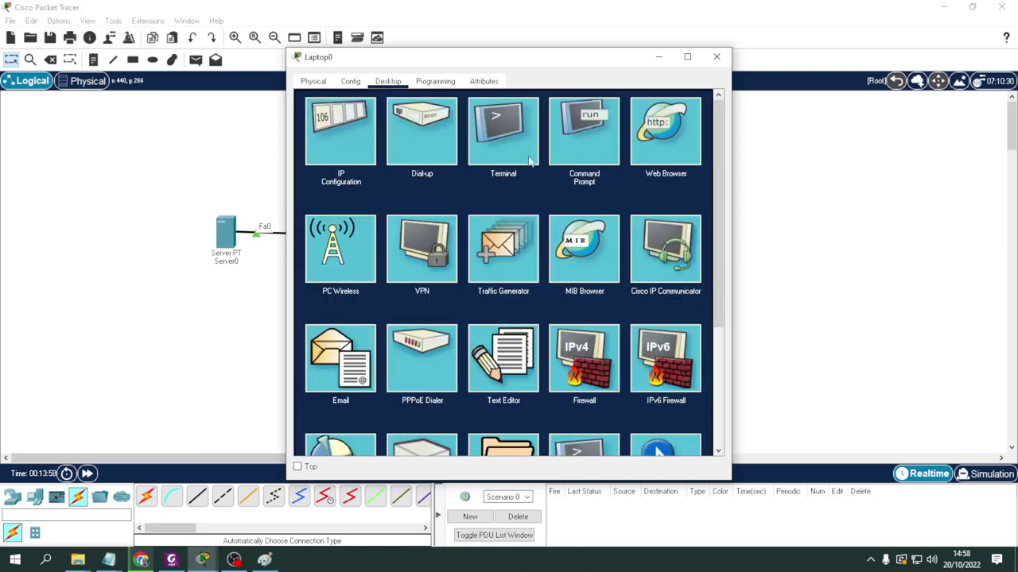
Step: Ping the server at 192.168.100.1 again from Laptop0's command prompt and close Laptop0's window
left_click(562, 151)
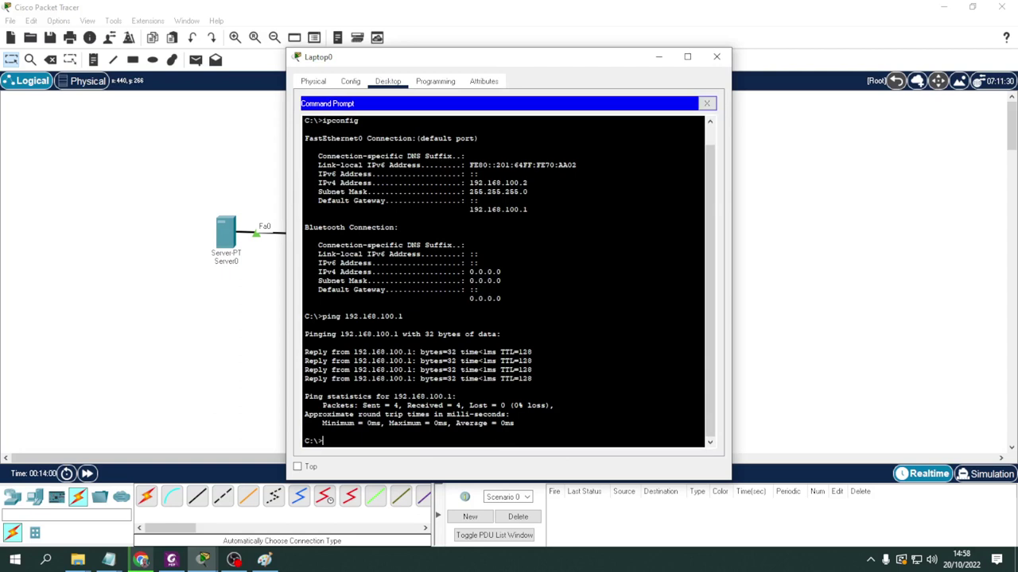
key("Up")
key("Return")
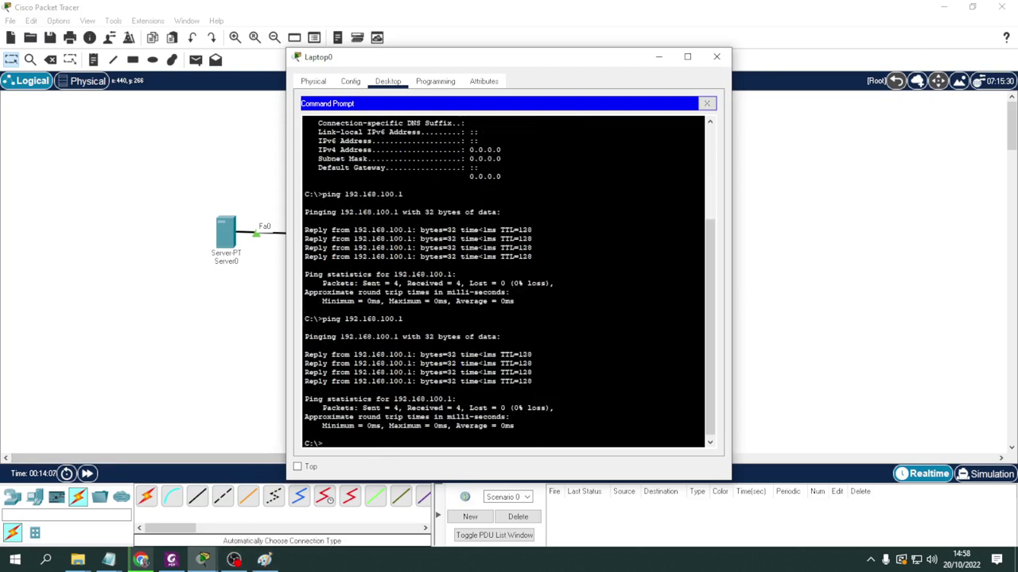
left_click(716, 56)
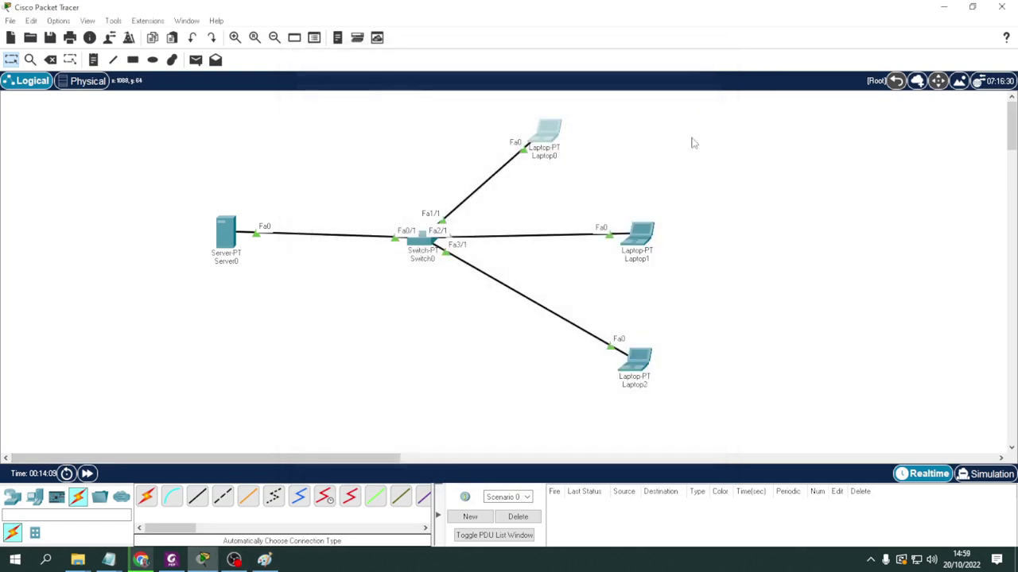
left_click(654, 246)
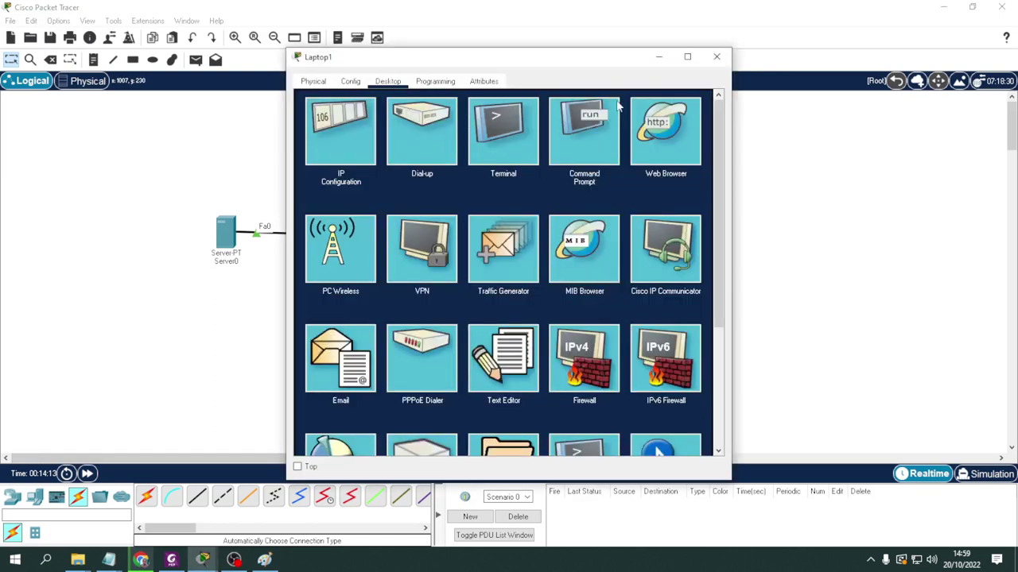
left_click(668, 139)
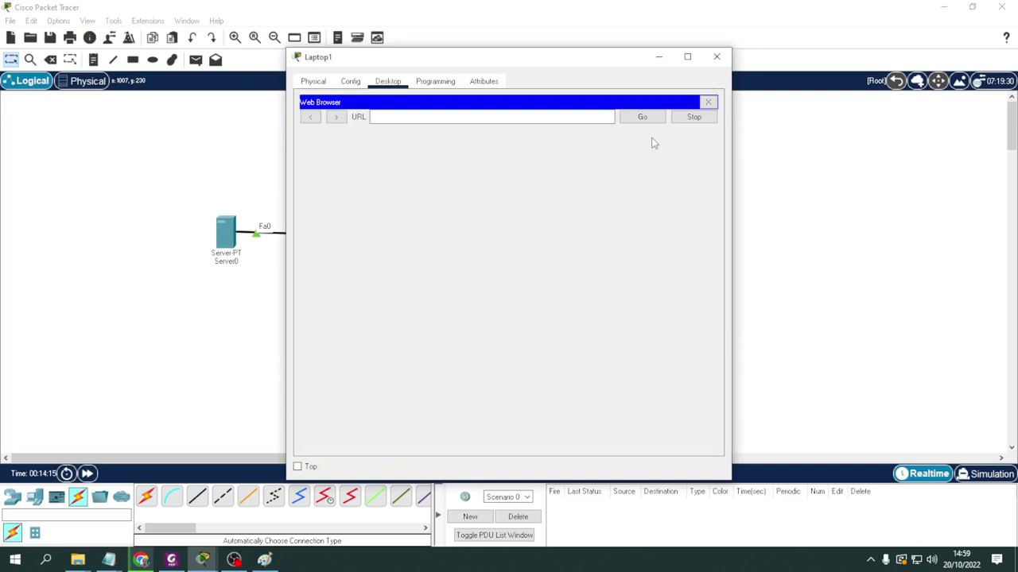
left_click(428, 119)
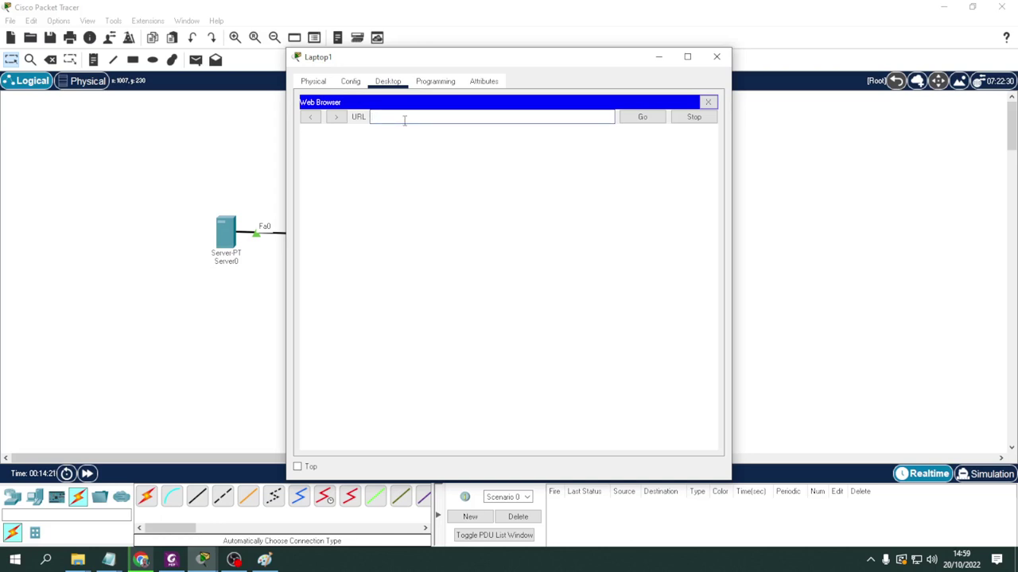
right_click(405, 119)
left_click(433, 192)
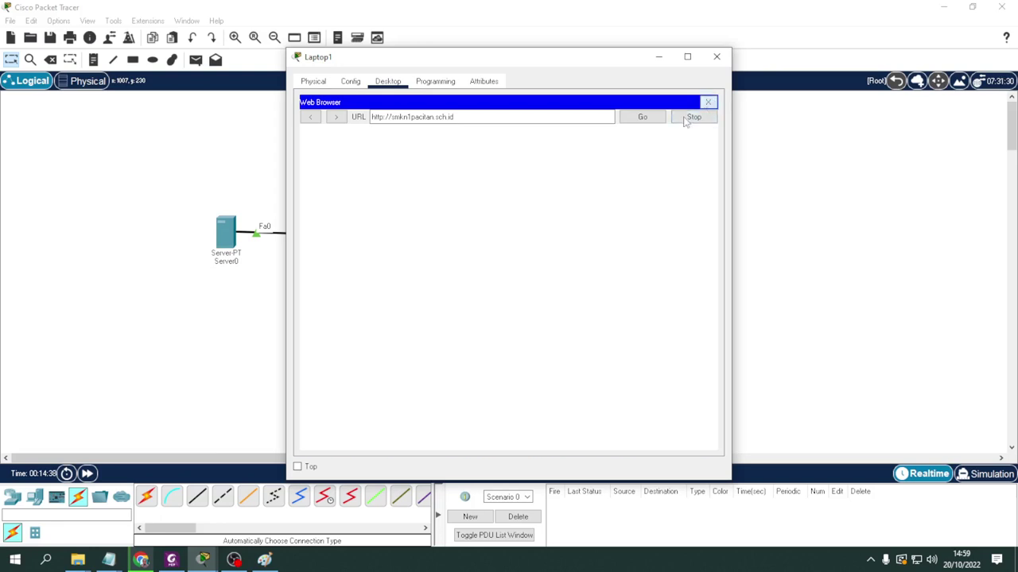
left_click(708, 101)
Step: Ping the server at 192.168.100.1 again from Laptop1's command prompt and close Laptop1's window
left_click(583, 133)
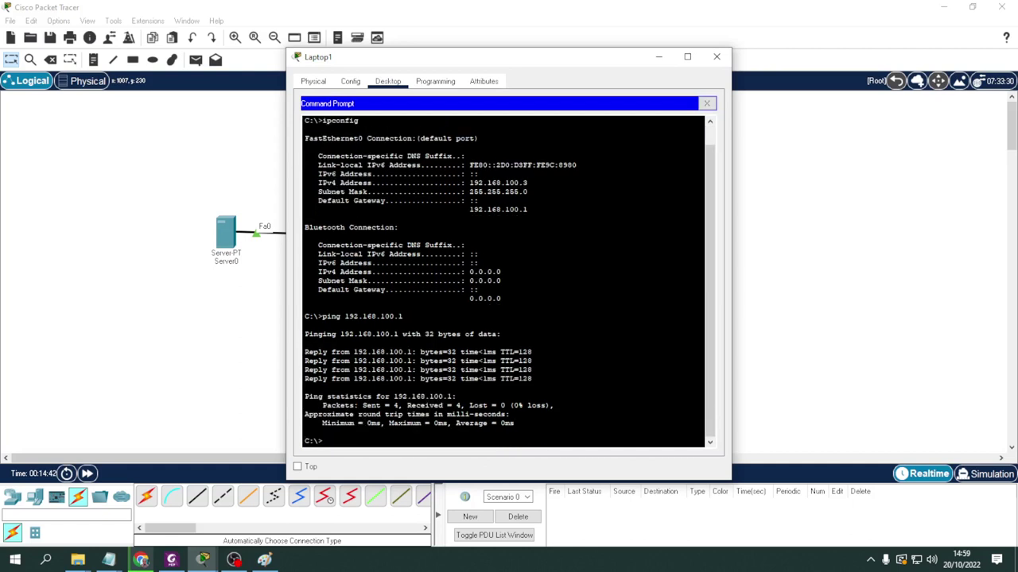
key("Up")
key("Return")
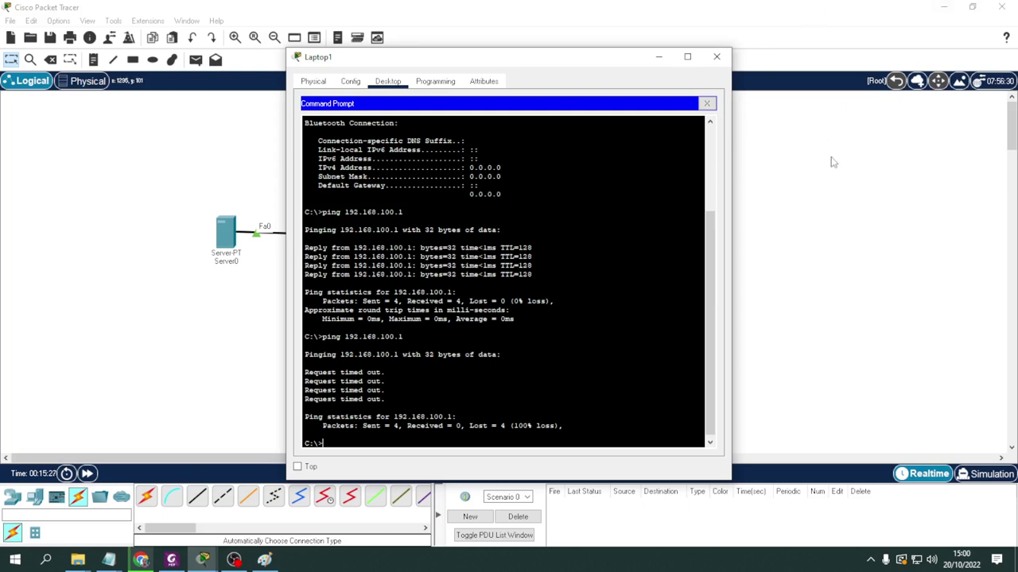
left_click(715, 57)
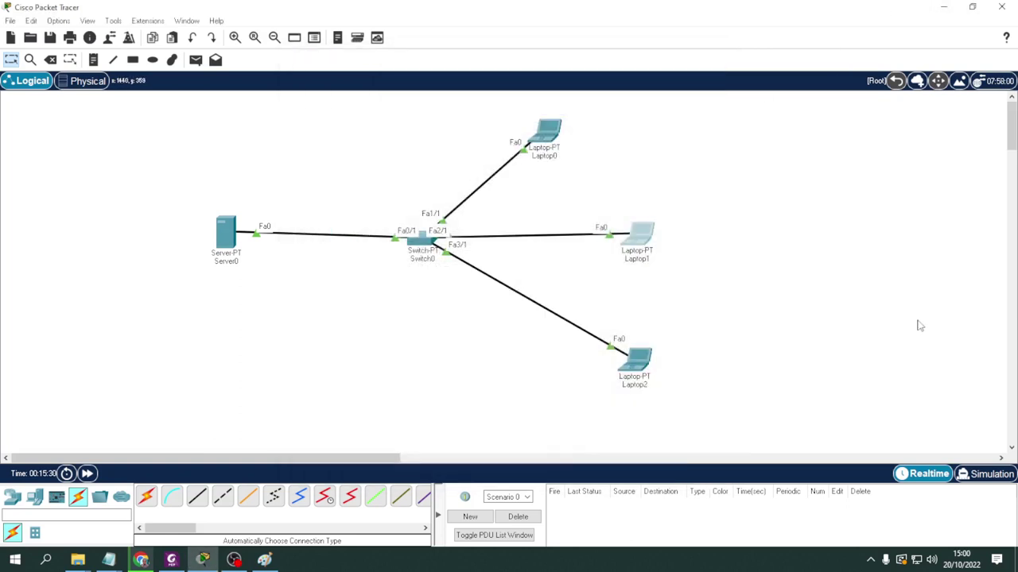
left_click(641, 367)
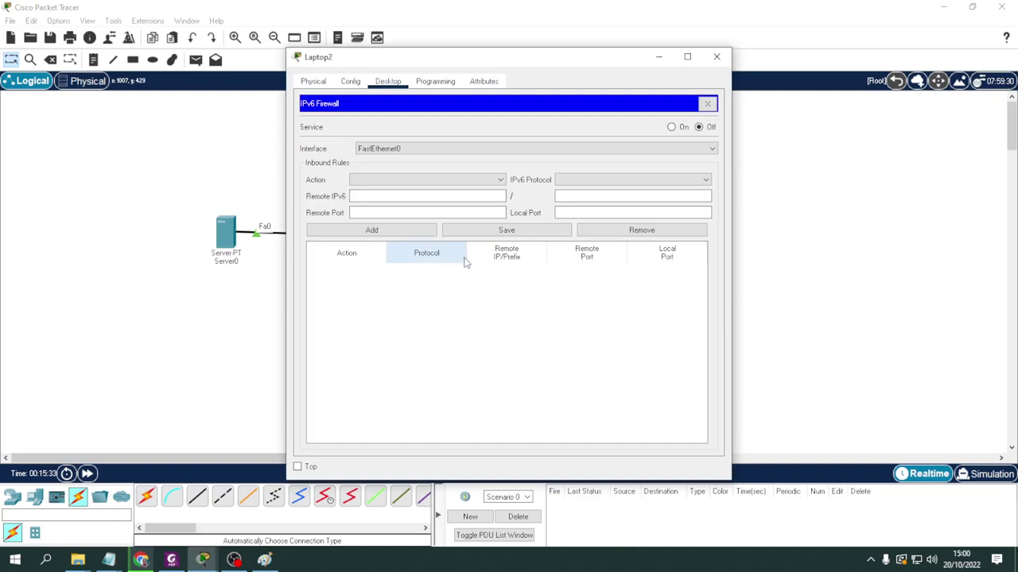
left_click(707, 104)
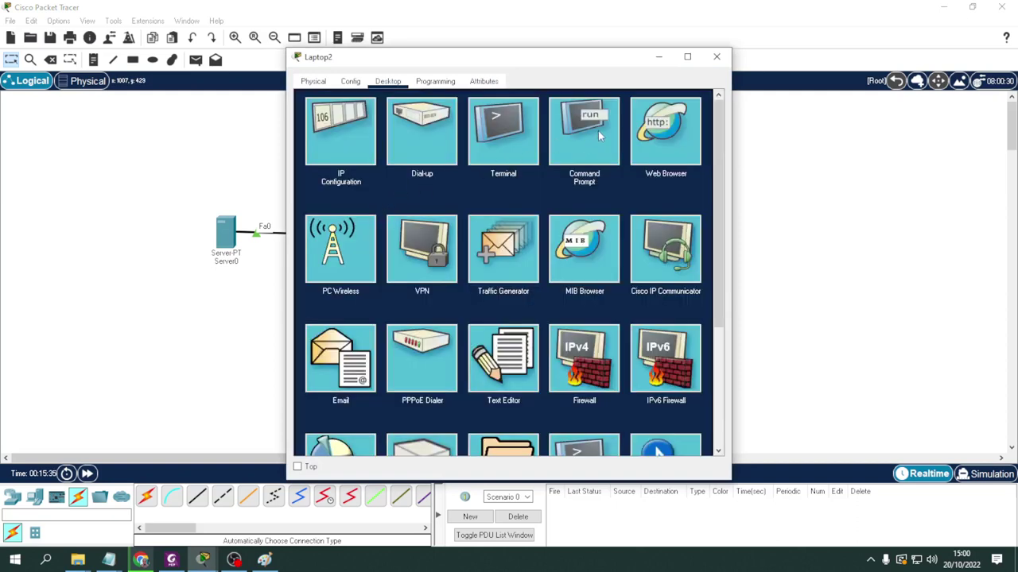
left_click(652, 133)
left_click(388, 117)
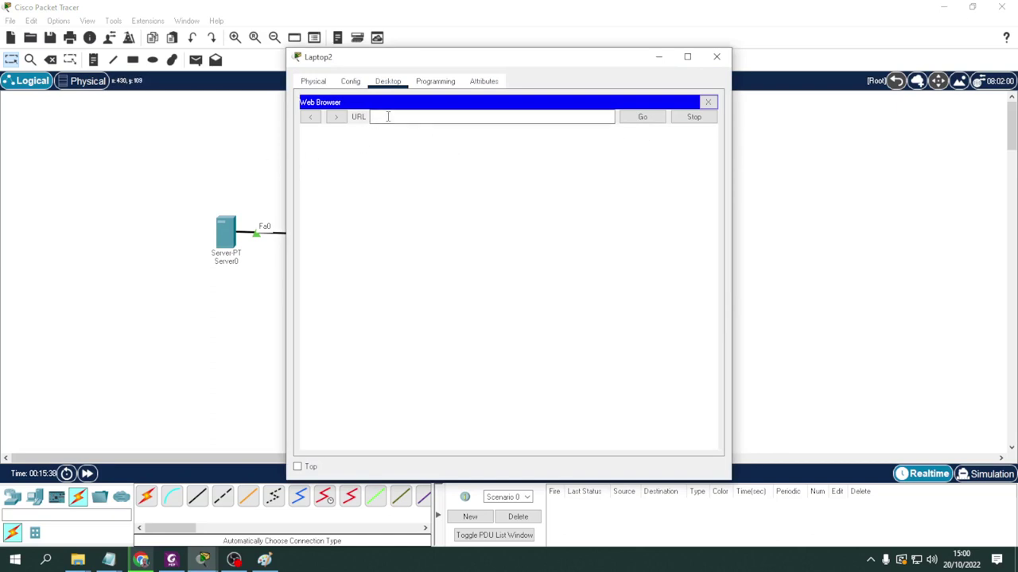
right_click(386, 117)
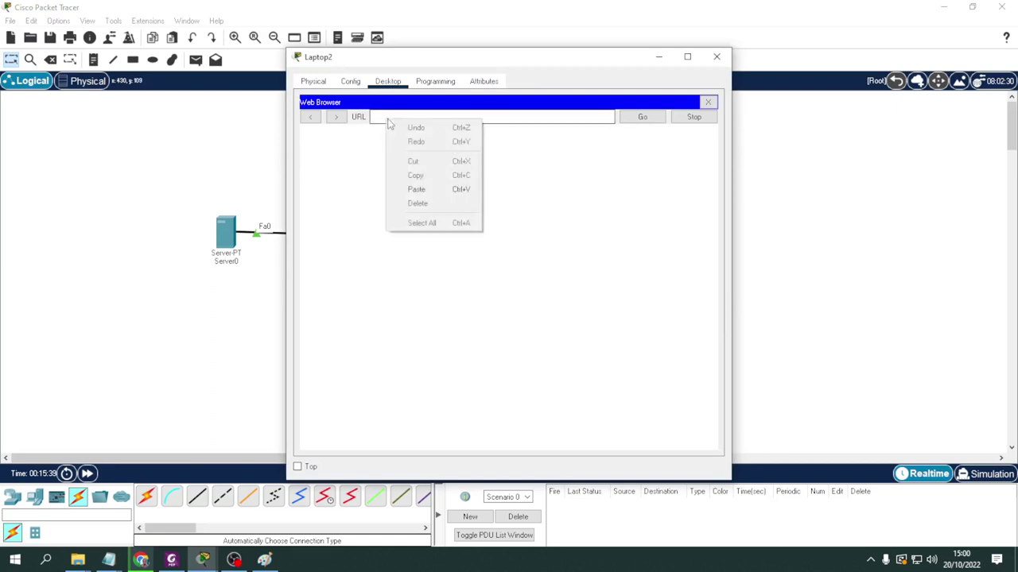
left_click(434, 190)
left_click(637, 117)
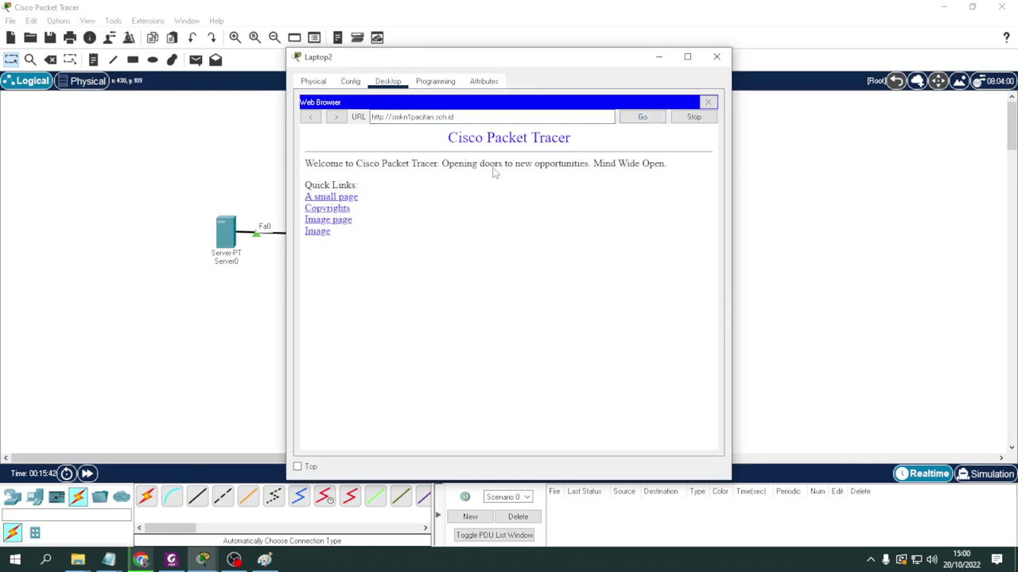
left_click(708, 102)
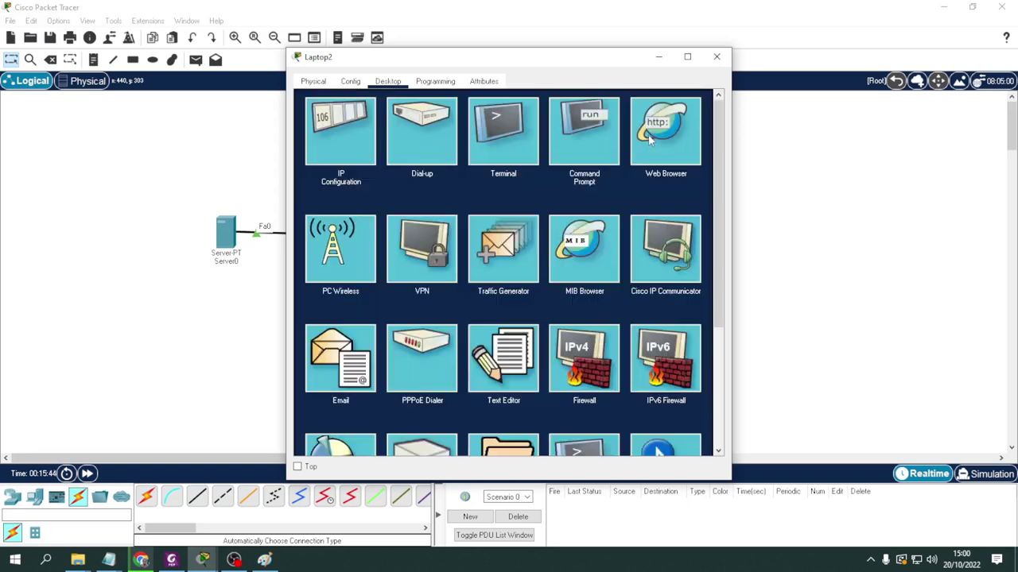
Step: Ping the server at 192.168.100.1 again from Laptop2's command prompt and close Laptop2's window
left_click(591, 141)
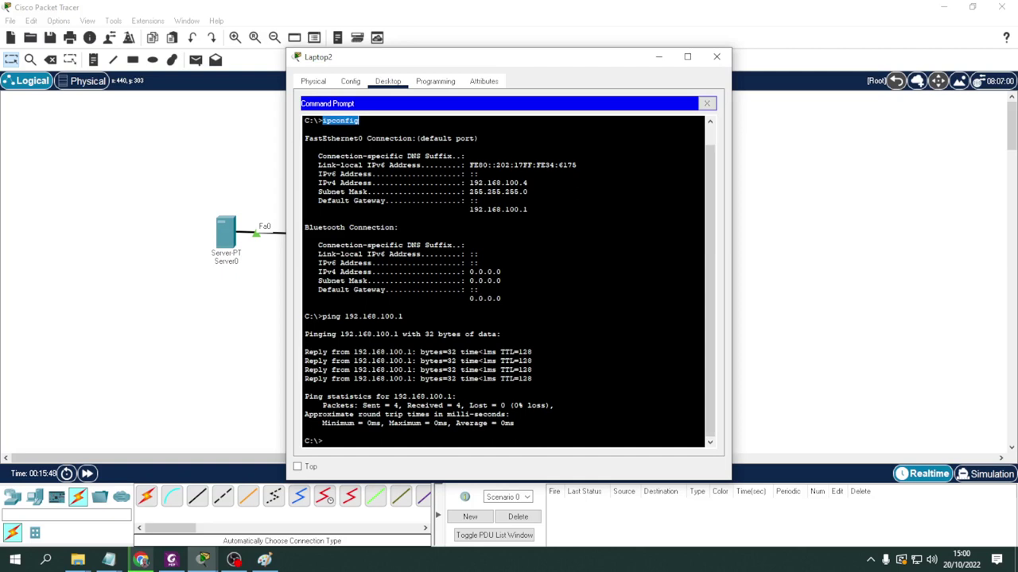
key("Up")
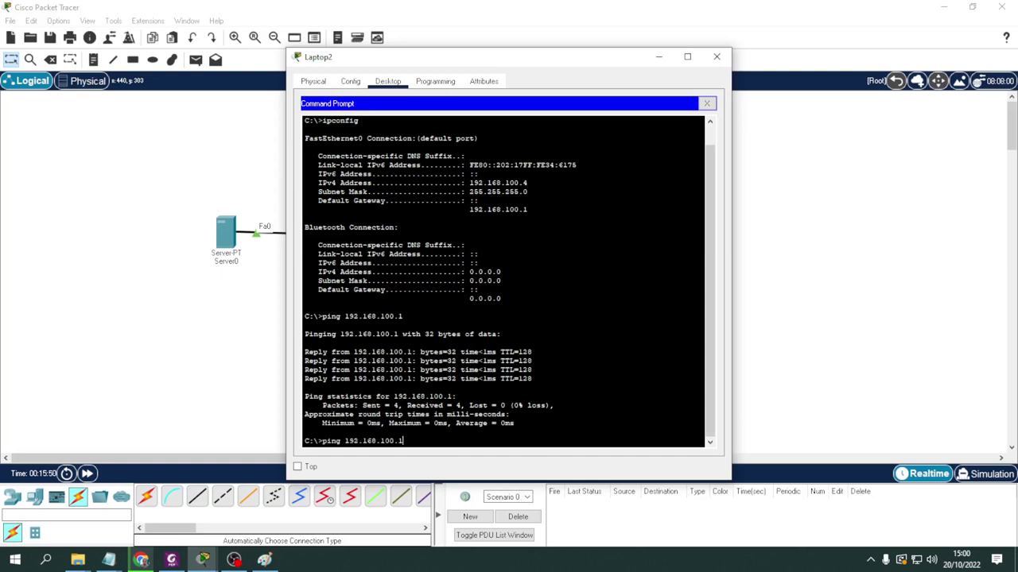
key("Return")
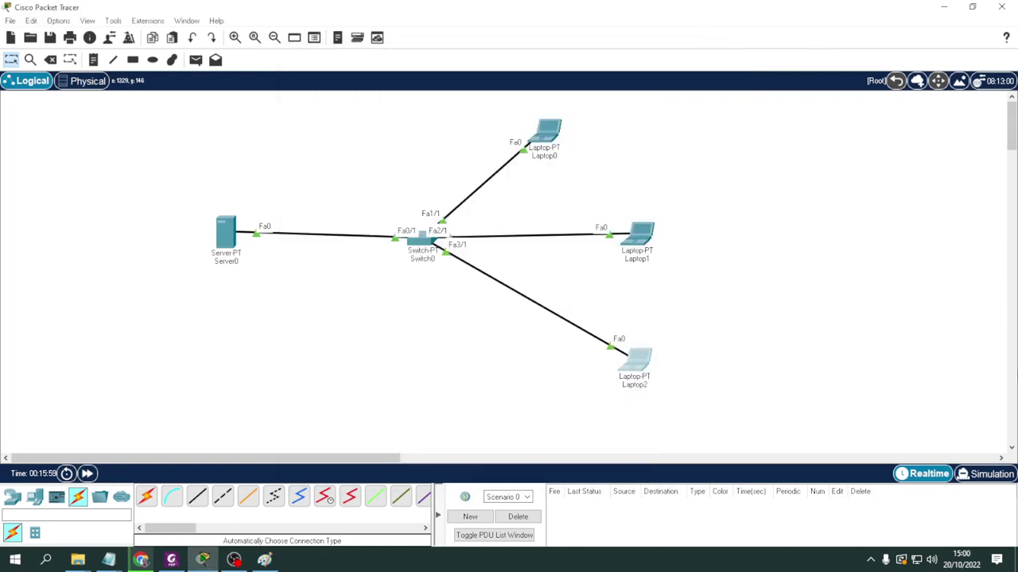
left_click(717, 57)
Step: Open Server0's command prompt and ping the laptops at 192.168.100.2 and 192.168.100.3 from it
left_click(227, 236)
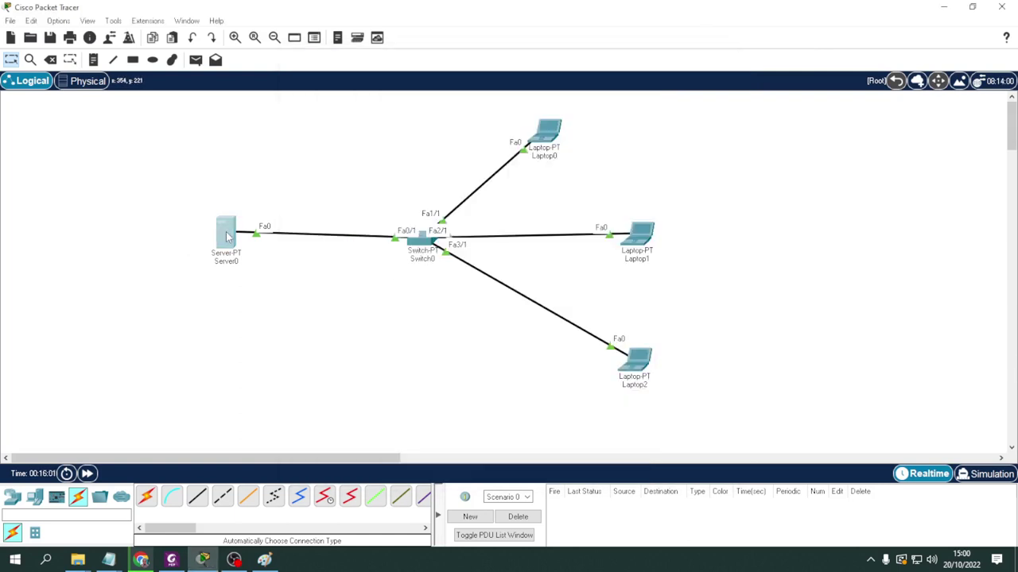
left_click(228, 236)
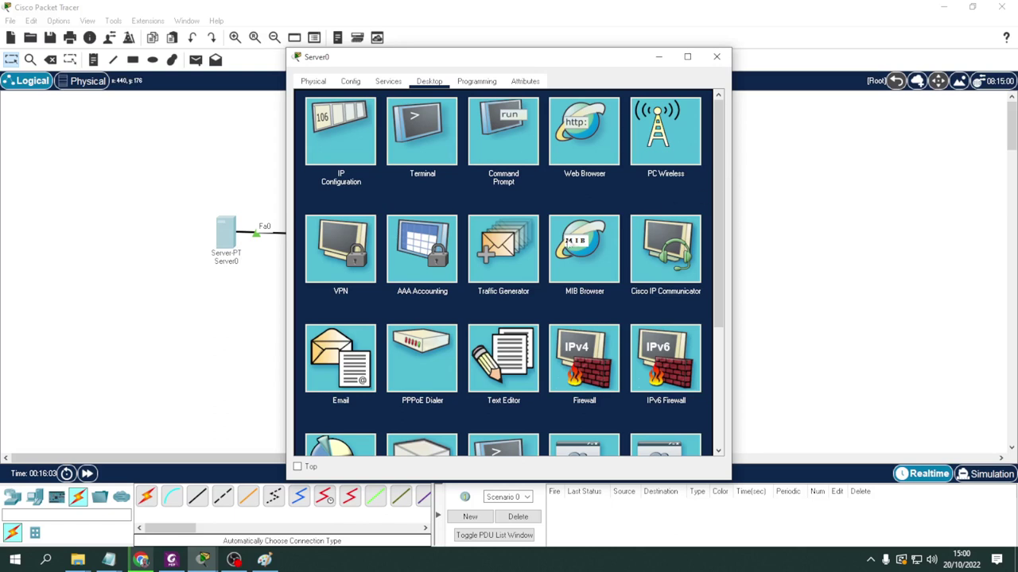
left_click(519, 147)
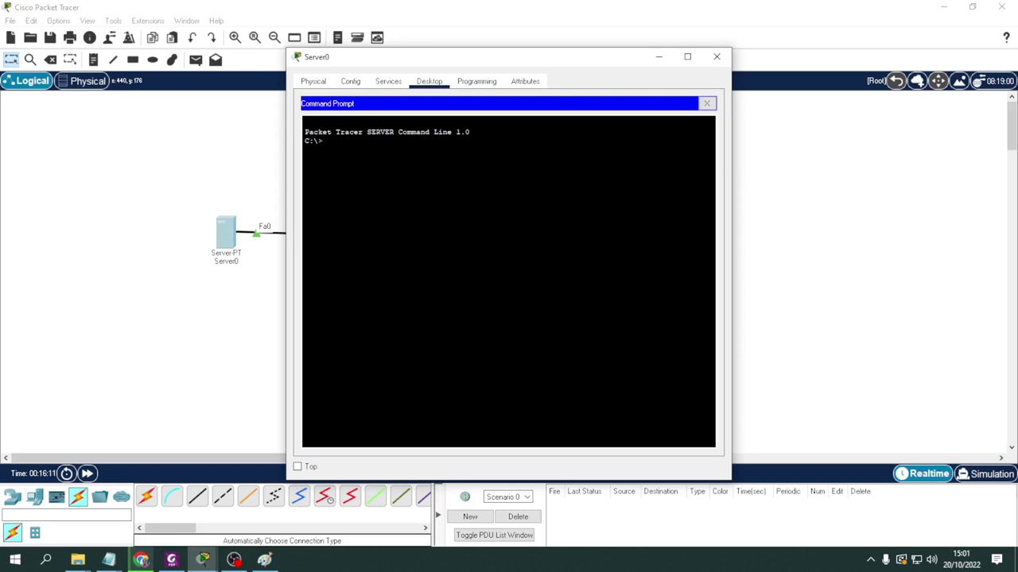
type("ping 192.168.100.2")
key("Return")
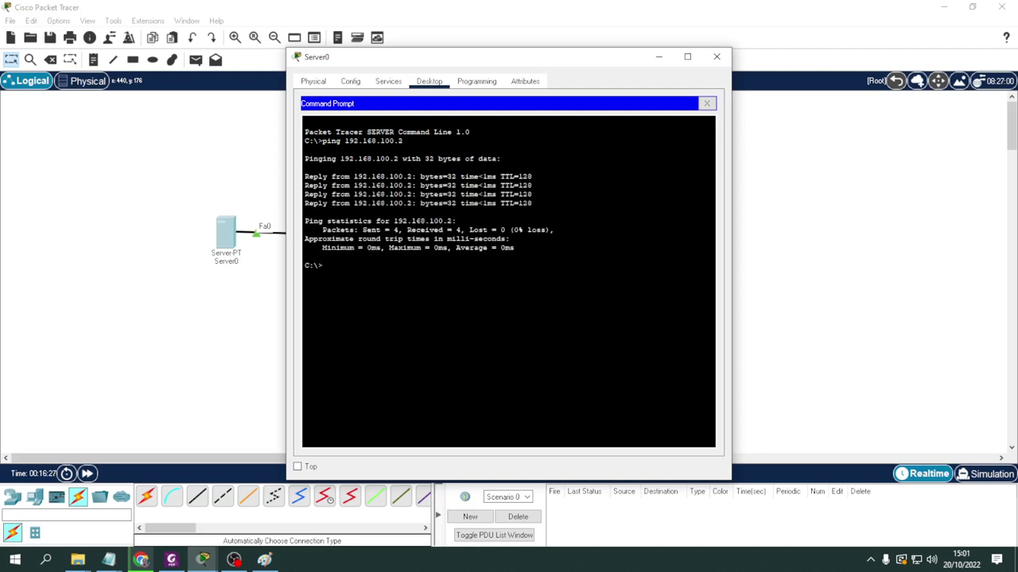
key("Up")
key("Return")
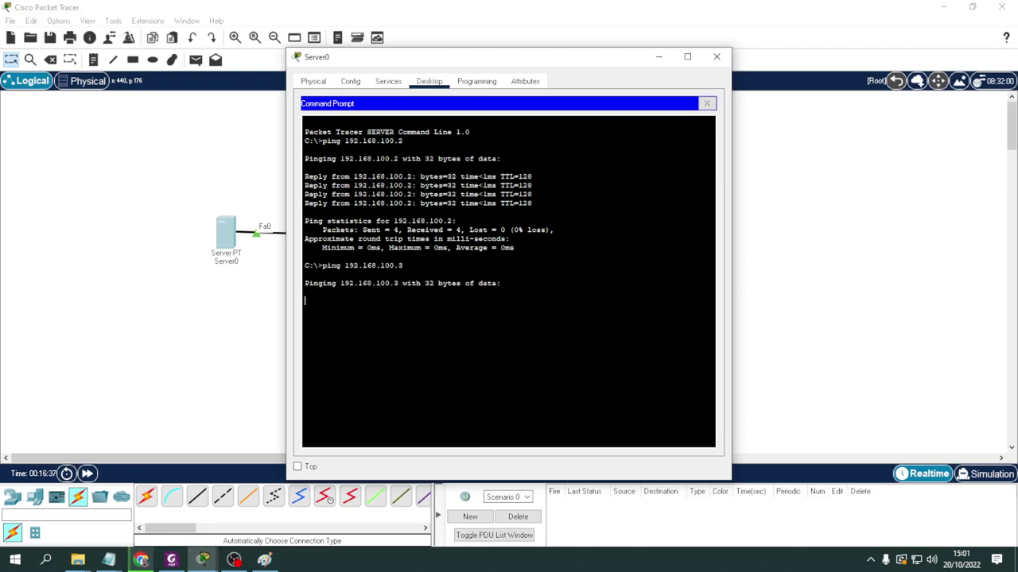